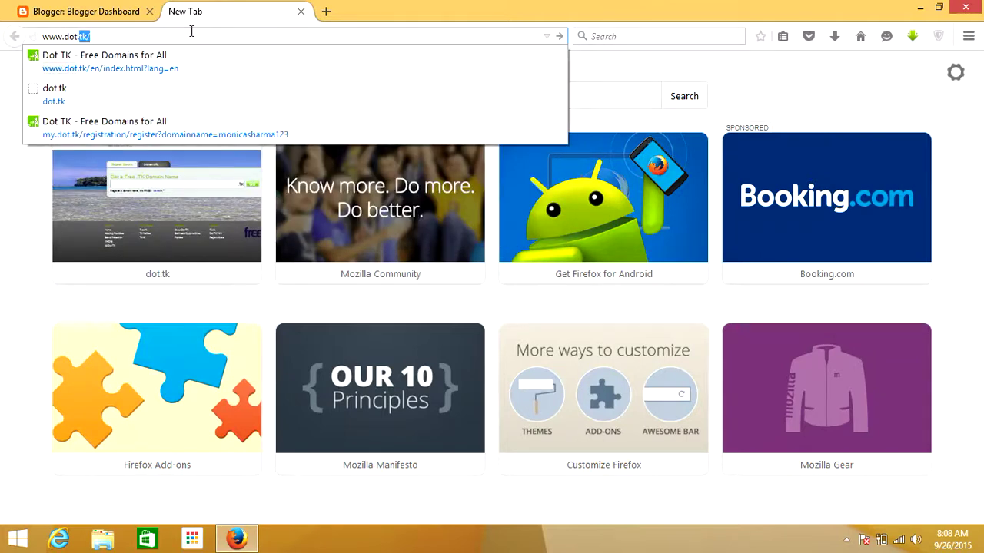
- On dot.tk, enter the blog's previously used domain name and submit it for free registration
type(".tk")
key("Return")
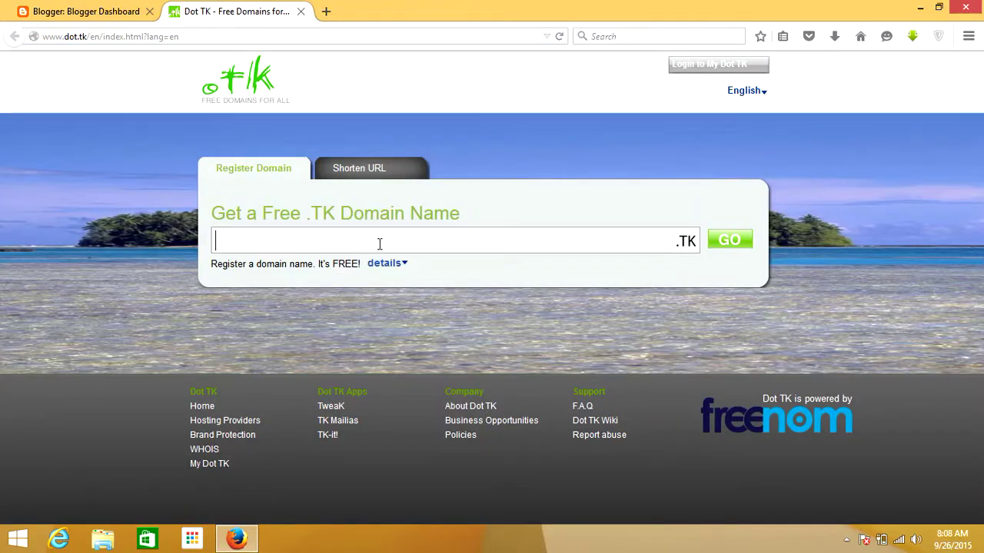
left_click(407, 245)
type("monica")
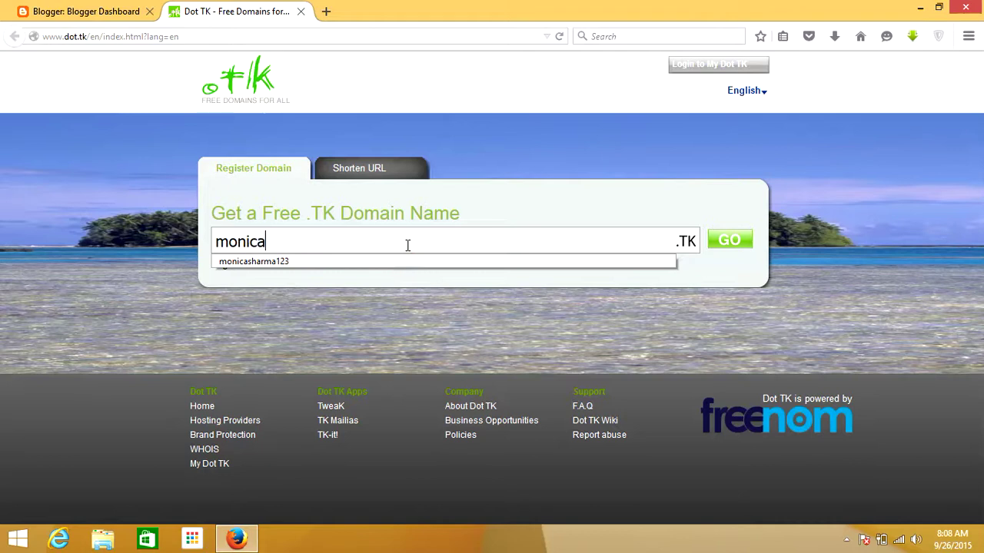
key("Down")
key("Return")
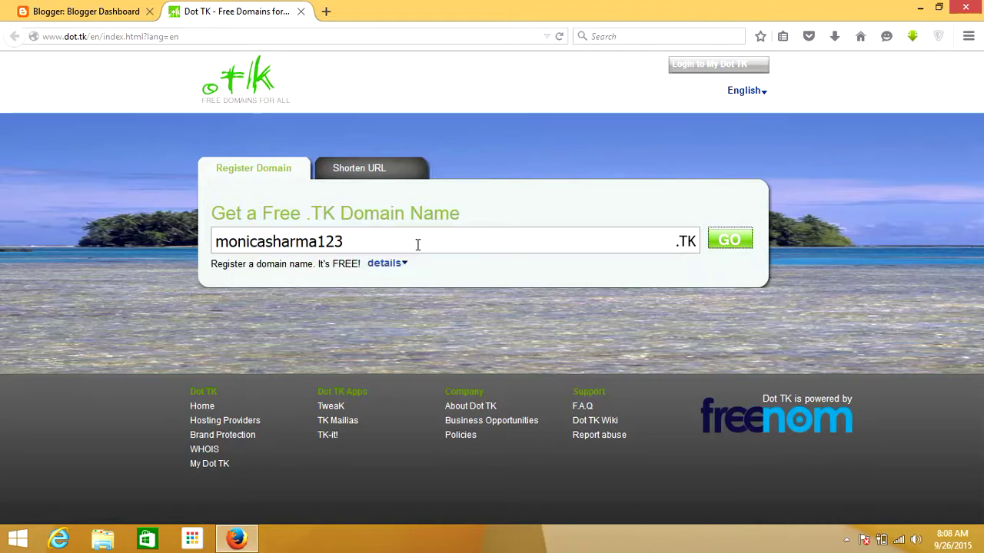
left_click(742, 238)
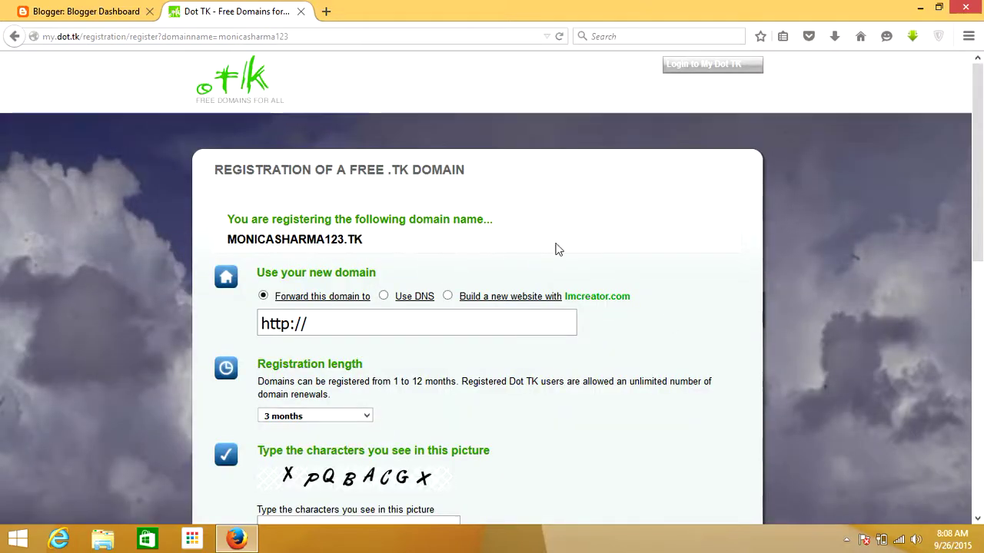
scroll(701, 336, "down", 2)
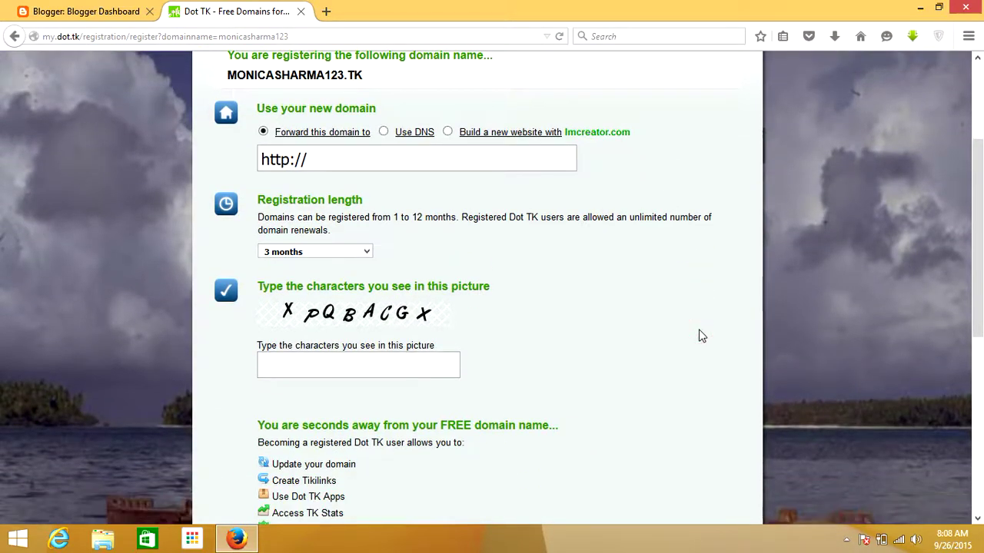
left_click(383, 132)
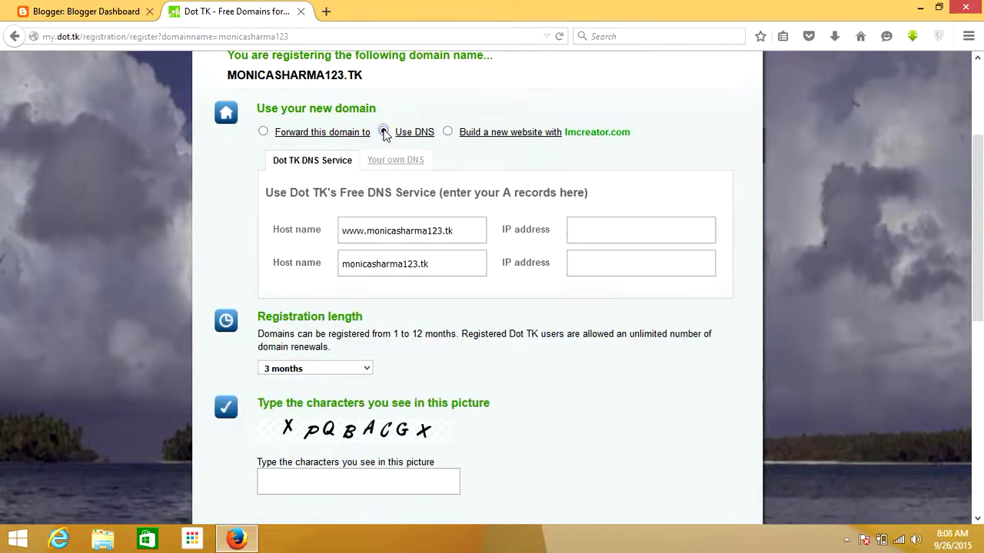
left_click(365, 236)
key("BackSpace")
key("BackSpace")
key("BackSpace")
key("BackSpace")
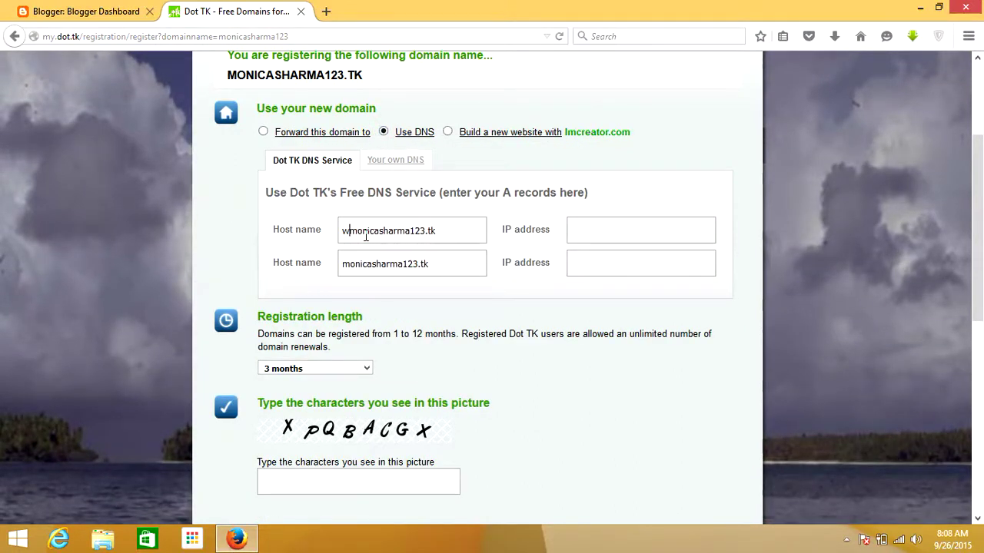
left_click(558, 377)
scroll(559, 377, "down", 1)
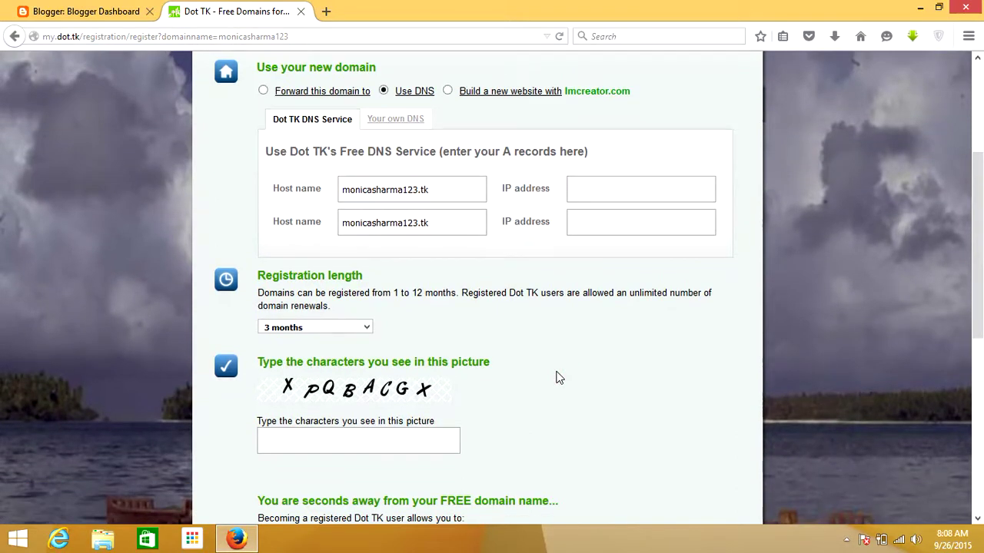
scroll(559, 377, "down", 1)
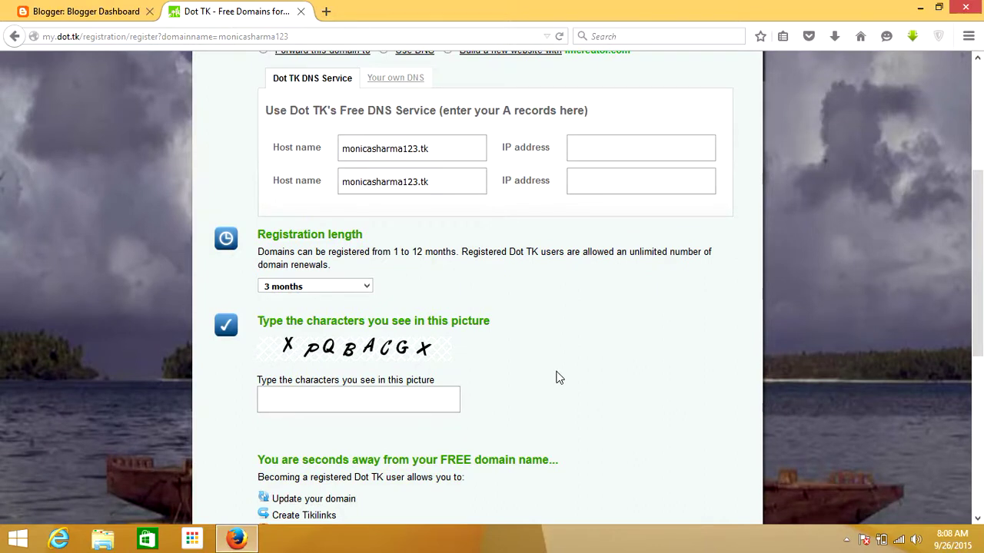
- From the Blogger dashboard, open the portfolio blog's Settings and start '+ Setup a 3rd party URL for your blog'
left_click(94, 12)
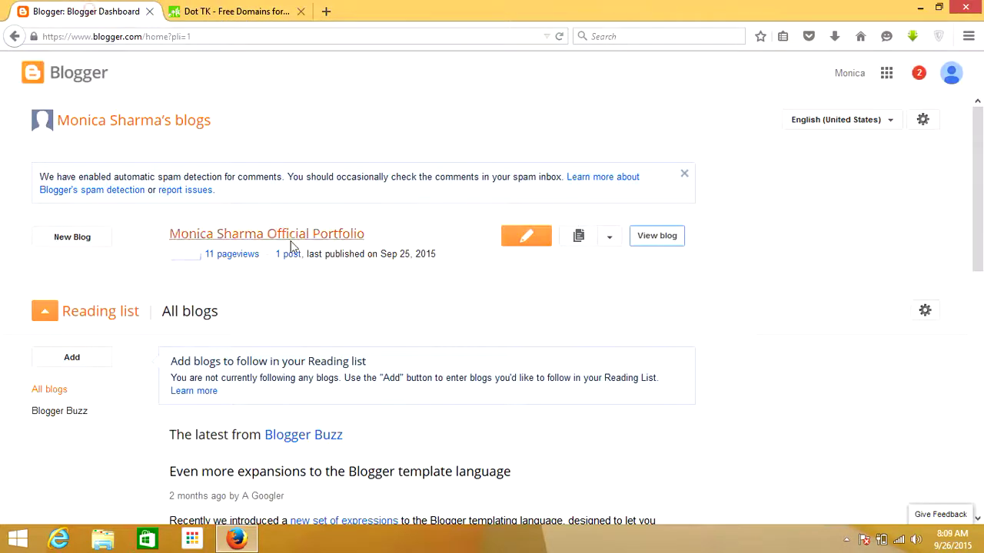
scroll(518, 342, "down", 5)
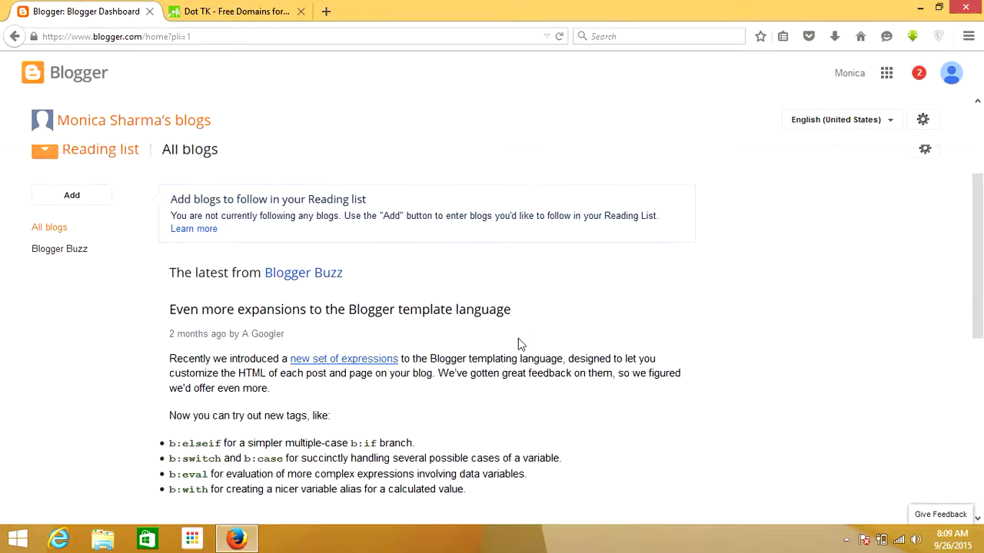
scroll(518, 344, "up", 5)
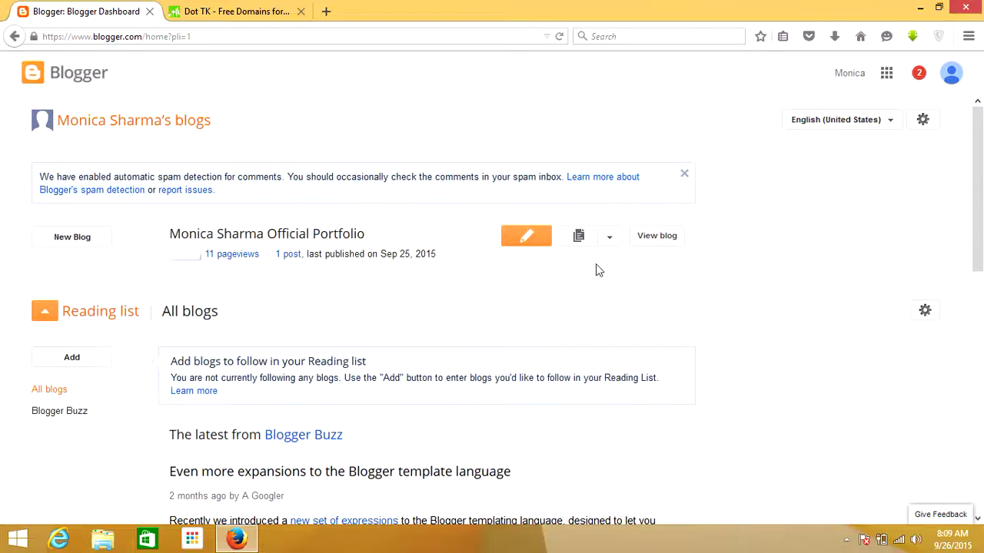
left_click(607, 239)
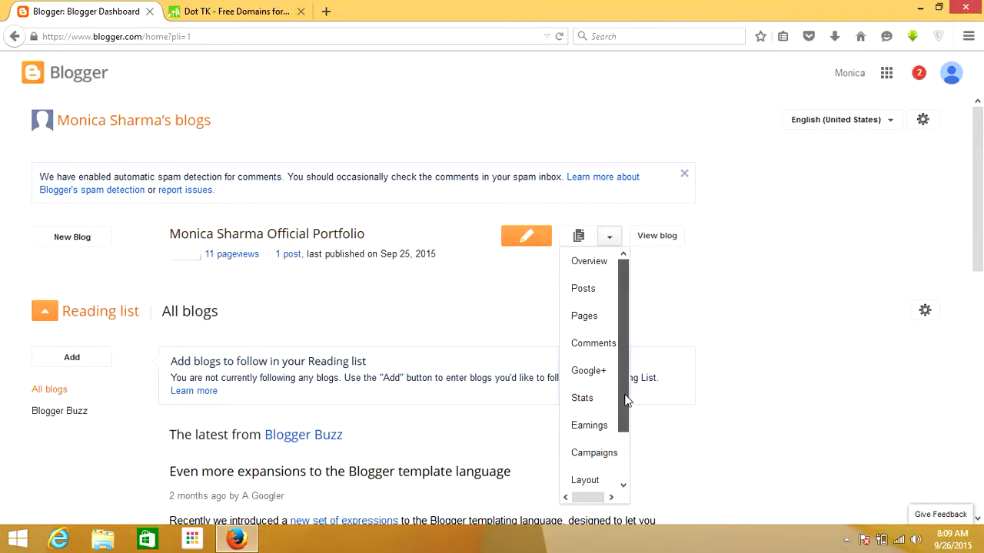
left_click_drag(621, 389, 630, 461)
left_click(587, 478)
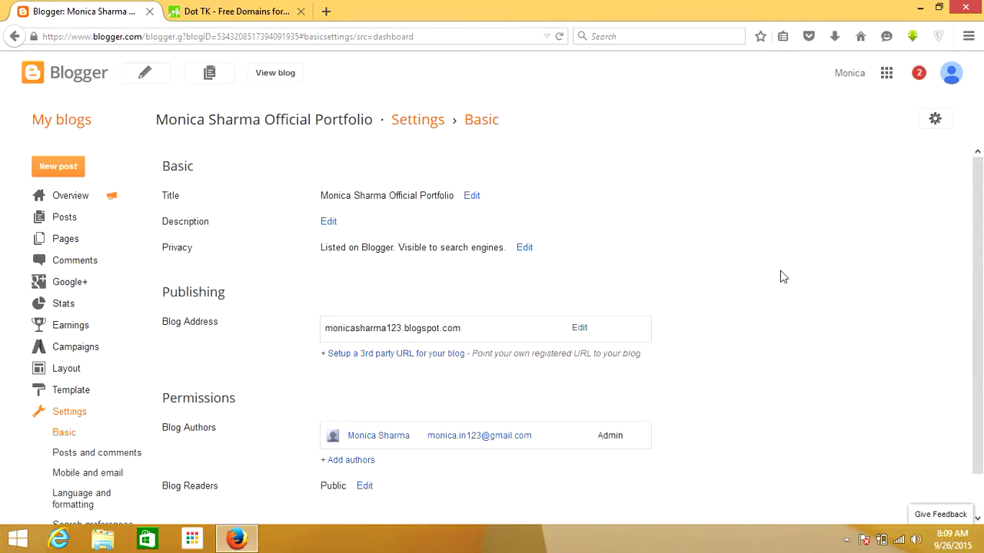
scroll(782, 276, "down", 1)
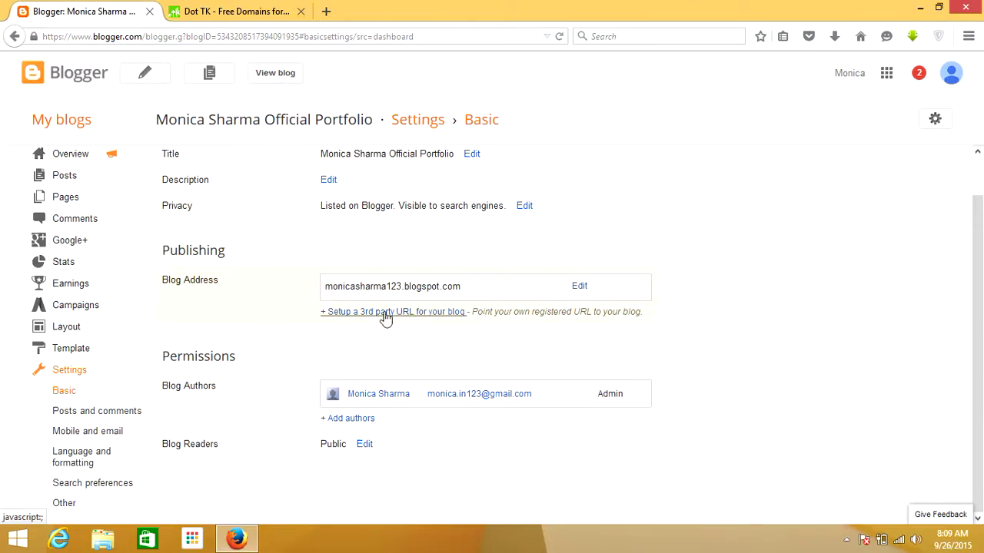
left_click(386, 313)
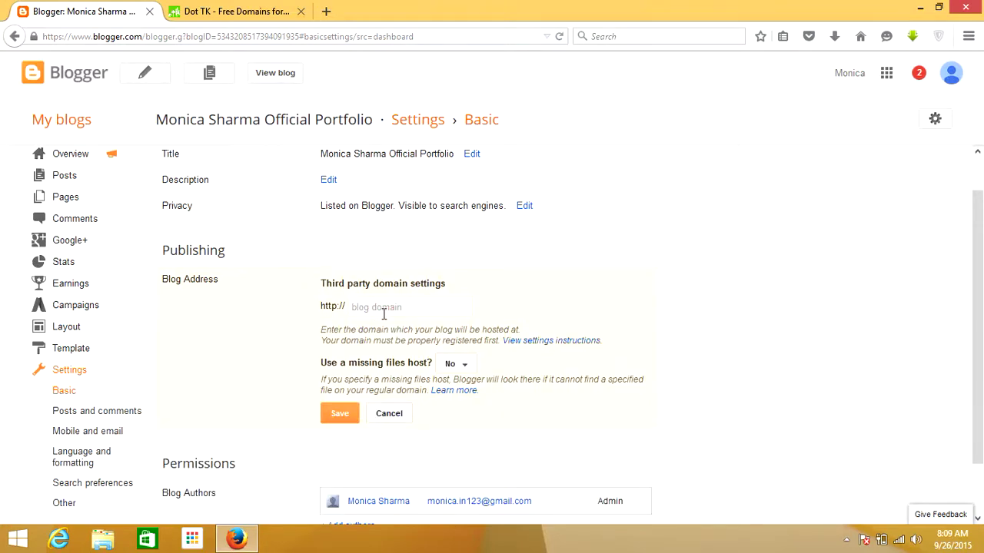
left_click(384, 308)
type("monicasharma123")
type("www.")
left_click(344, 415)
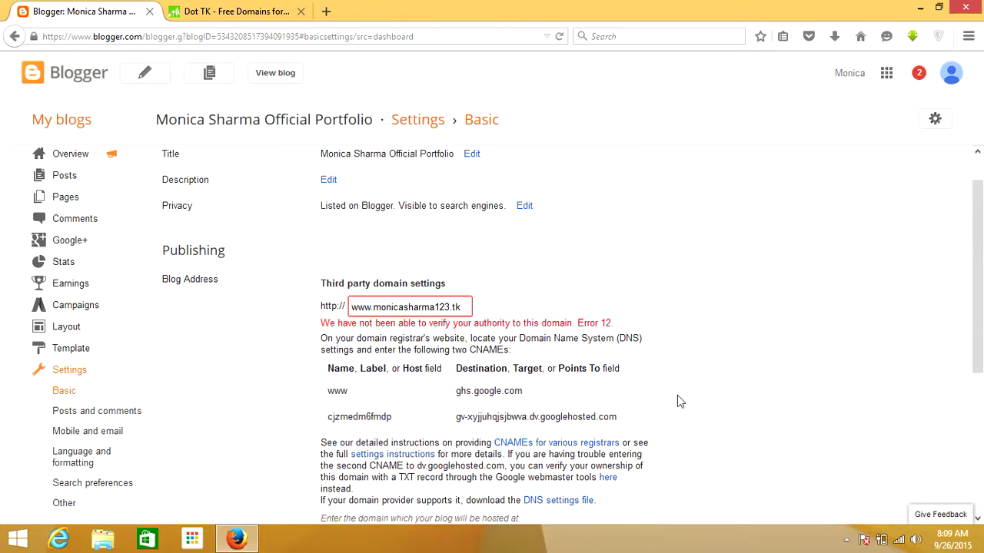
scroll(678, 395, "down", 3)
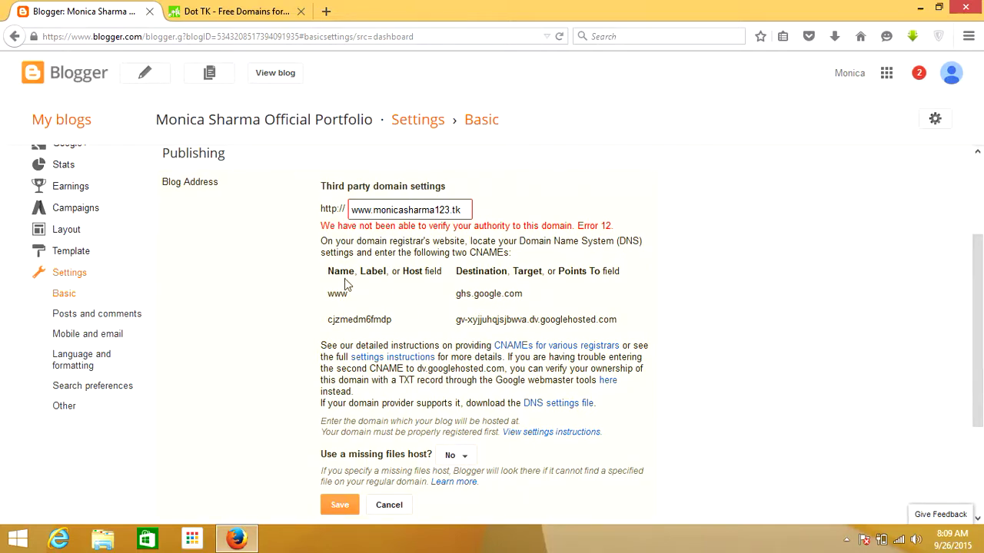
right_click(391, 363)
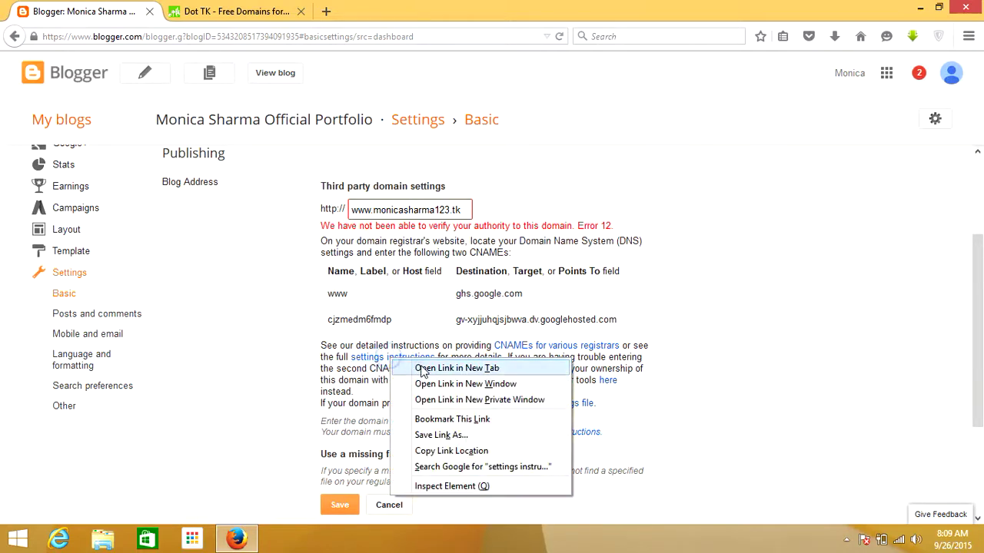
- Open the settings instructions in a new tab, show the top-level domain steps and copy 216.239.32.21
left_click(421, 369)
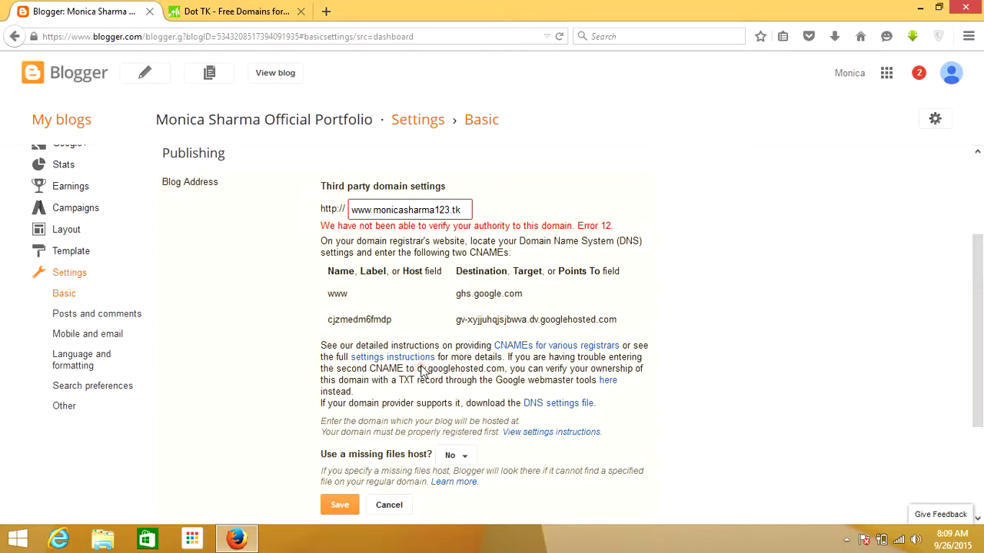
left_click(219, 12)
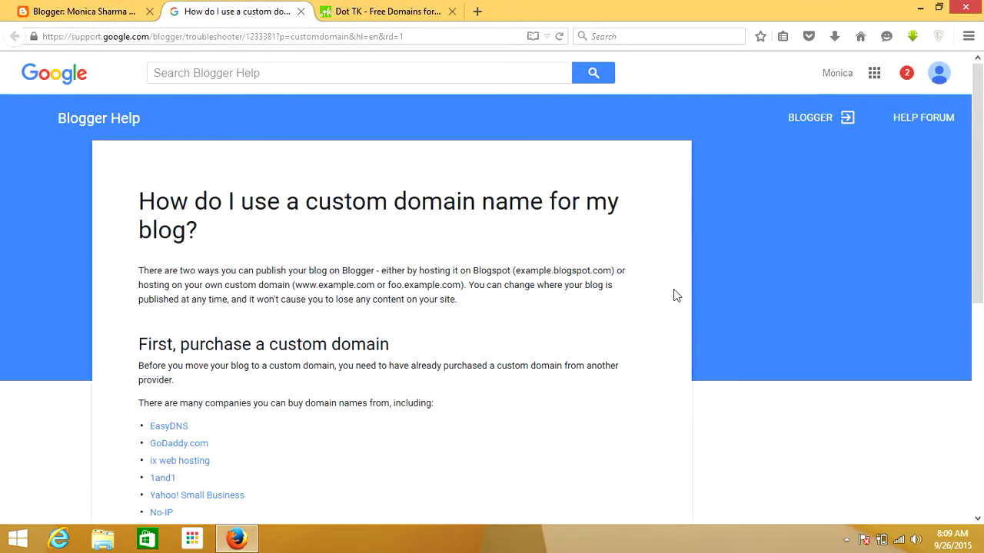
scroll(674, 295, "down", 5)
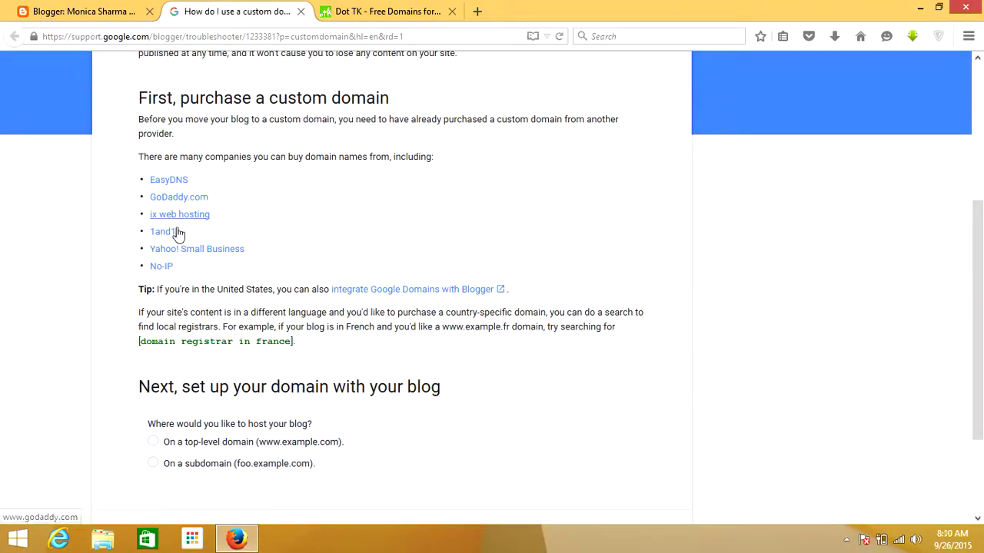
scroll(615, 287, "down", 3)
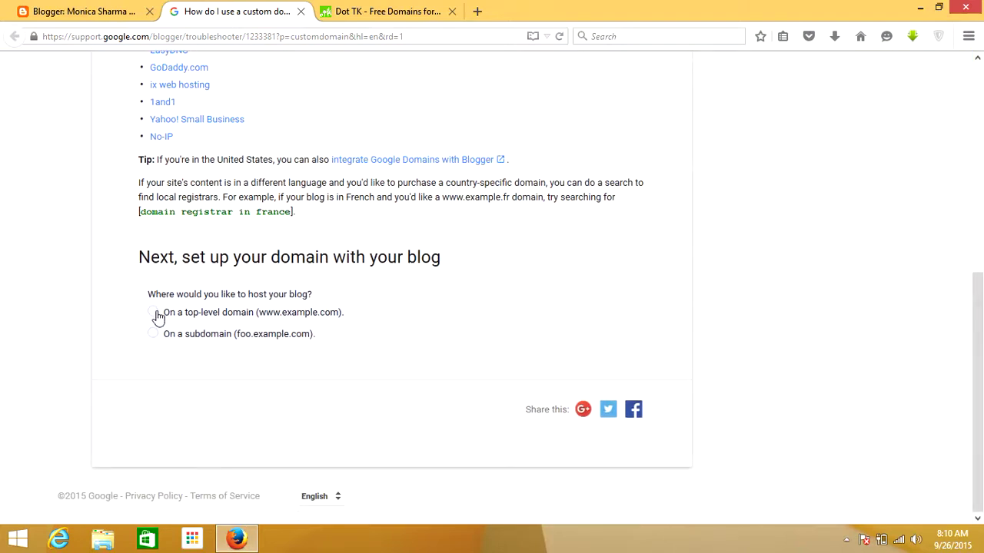
left_click(153, 313)
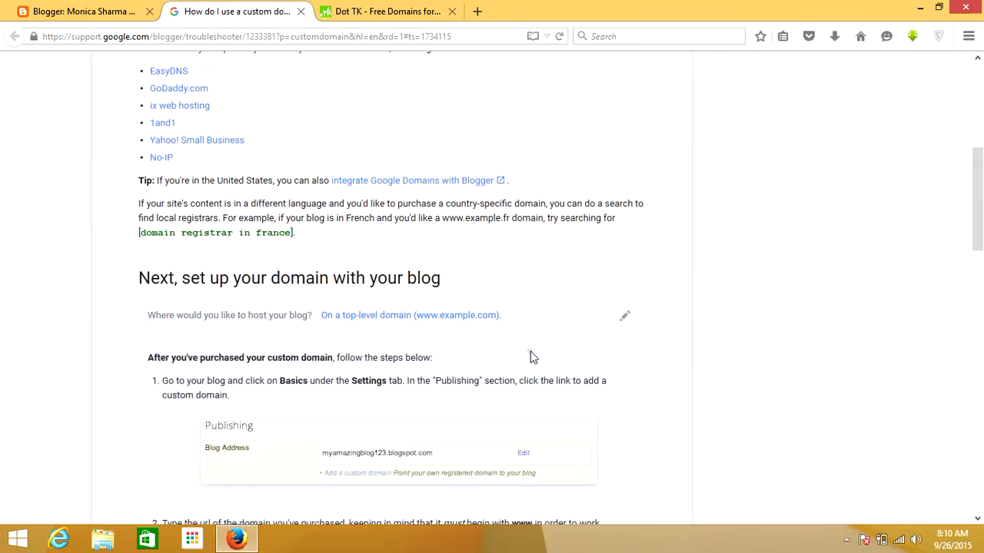
scroll(530, 357, "down", 10)
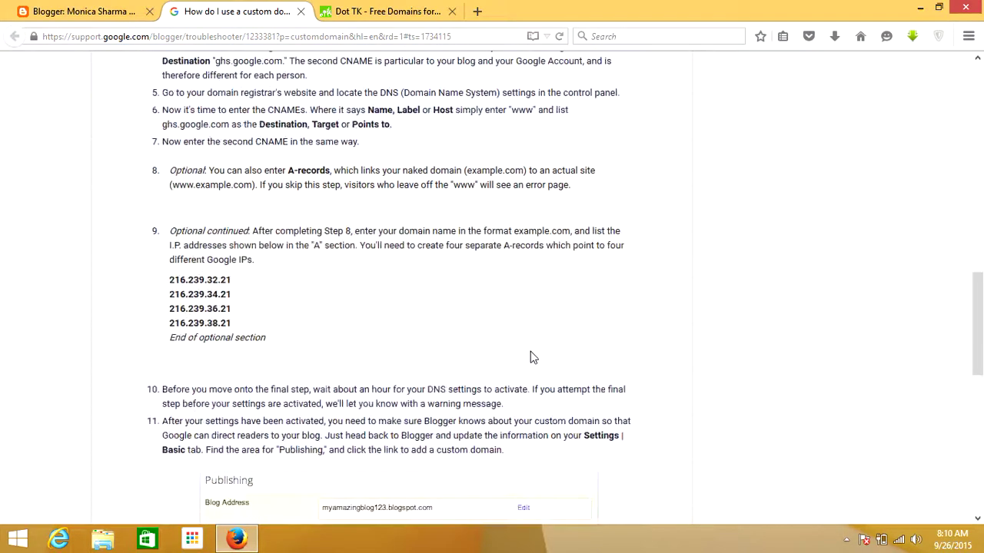
left_click_drag(230, 272, 164, 279)
key("ctrl+c")
left_click(80, 12)
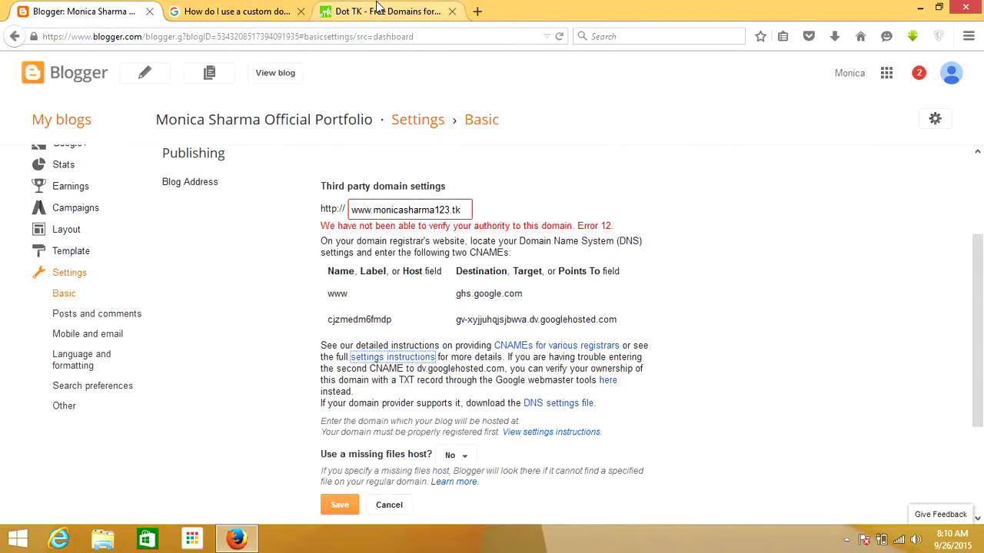
left_click(384, 11)
- Paste Google IPs 216.239.32.21 and 216.239.34.21 into the two Dot TK IP address fields
left_click(608, 153)
key("ctrl+v")
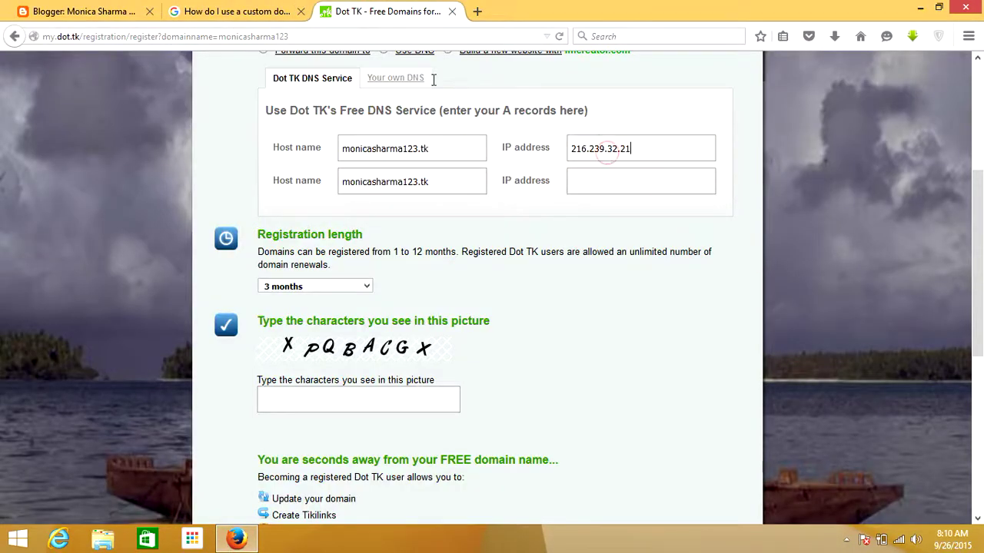
left_click(222, 15)
left_click_drag(232, 288, 167, 293)
key("ctrl+c")
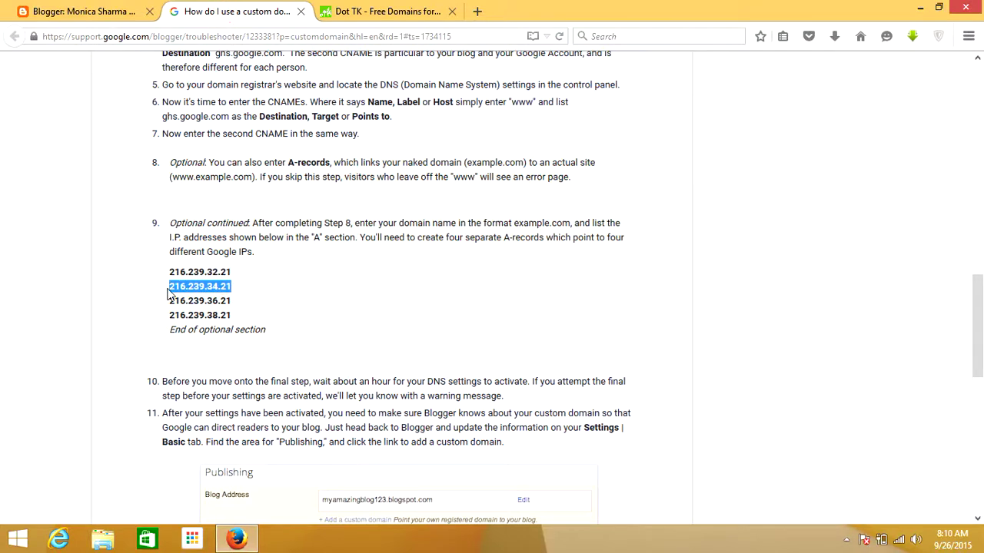
left_click(385, 12)
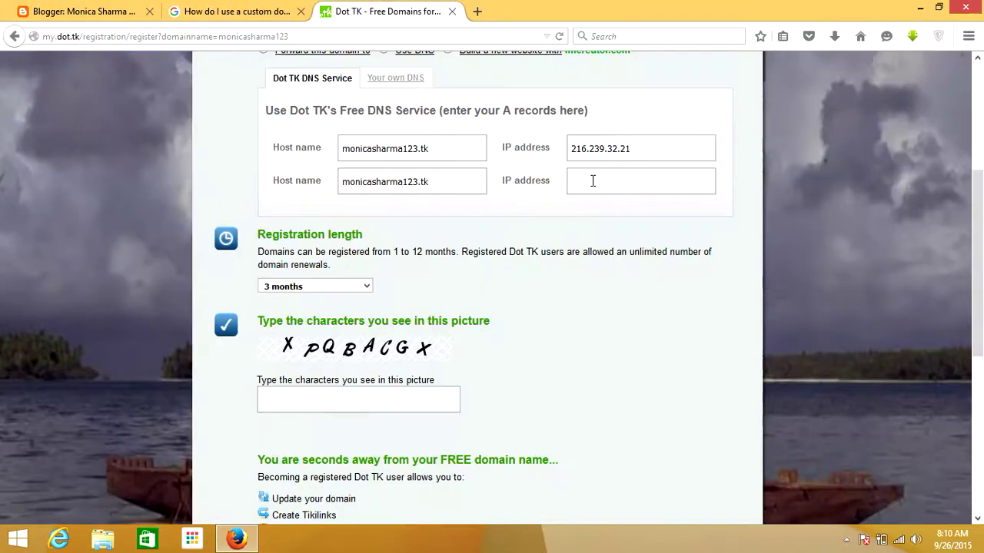
key("ctrl+v")
- Check the Your own DNS option, then return to the Dot TK DNS Service records
scroll(527, 232, "up", 1)
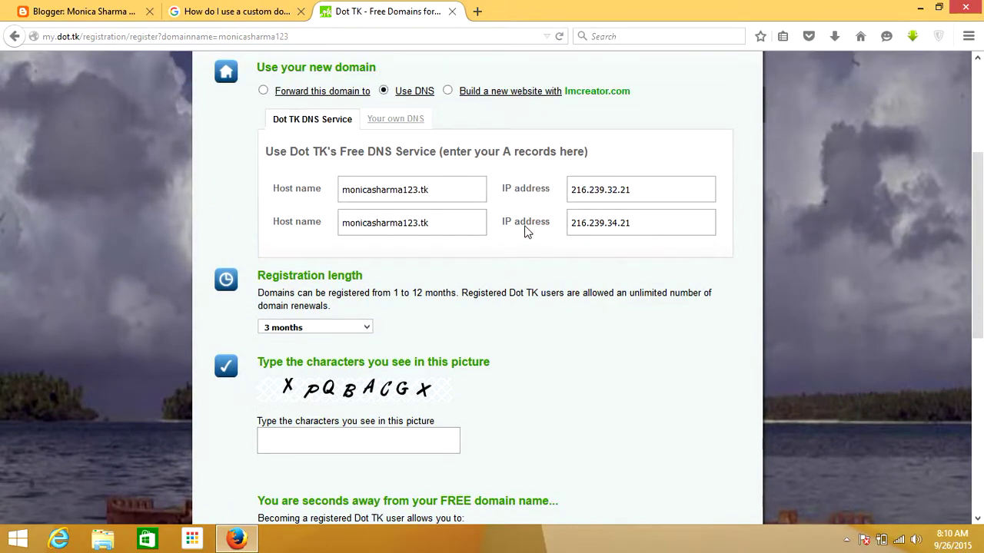
left_click(396, 121)
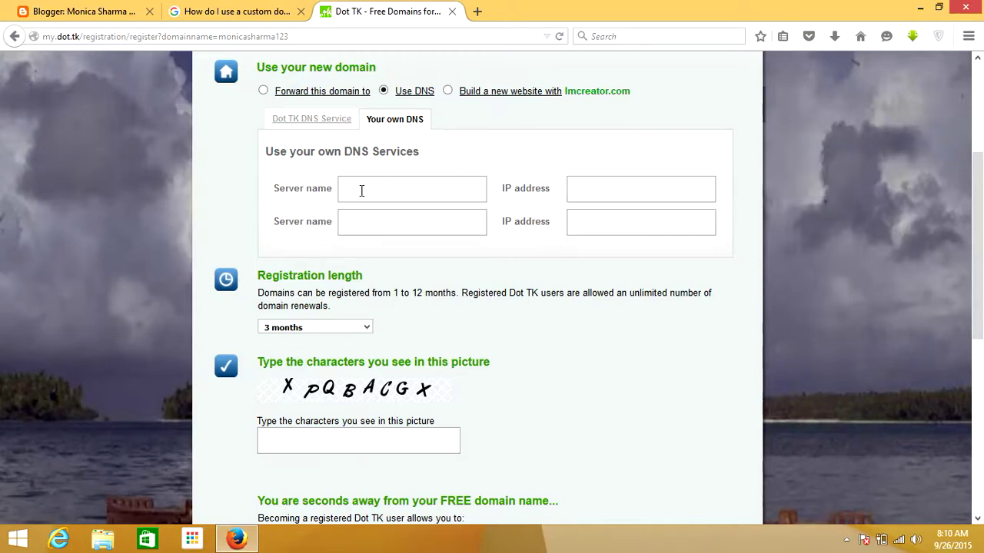
left_click(309, 125)
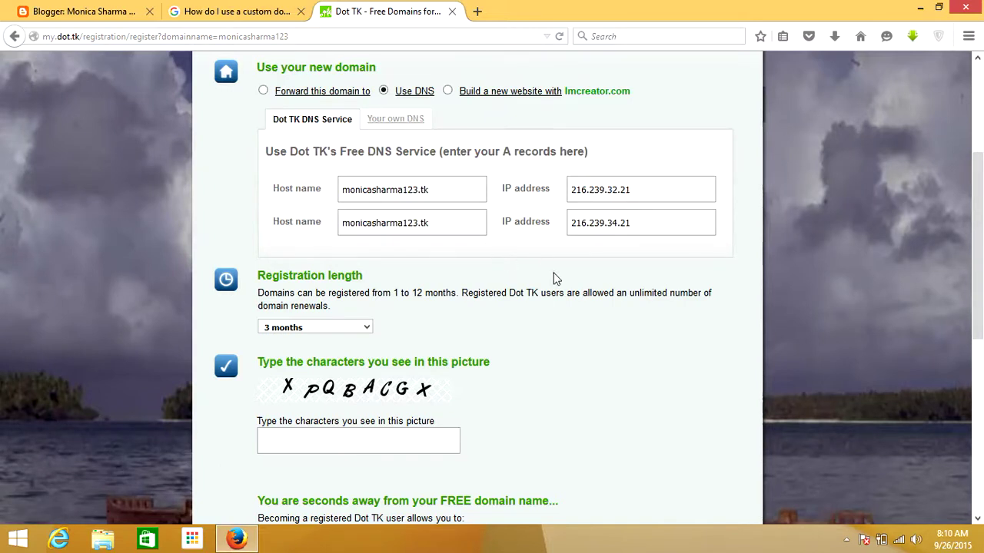
scroll(554, 279, "down", 5)
scroll(557, 279, "up", 4)
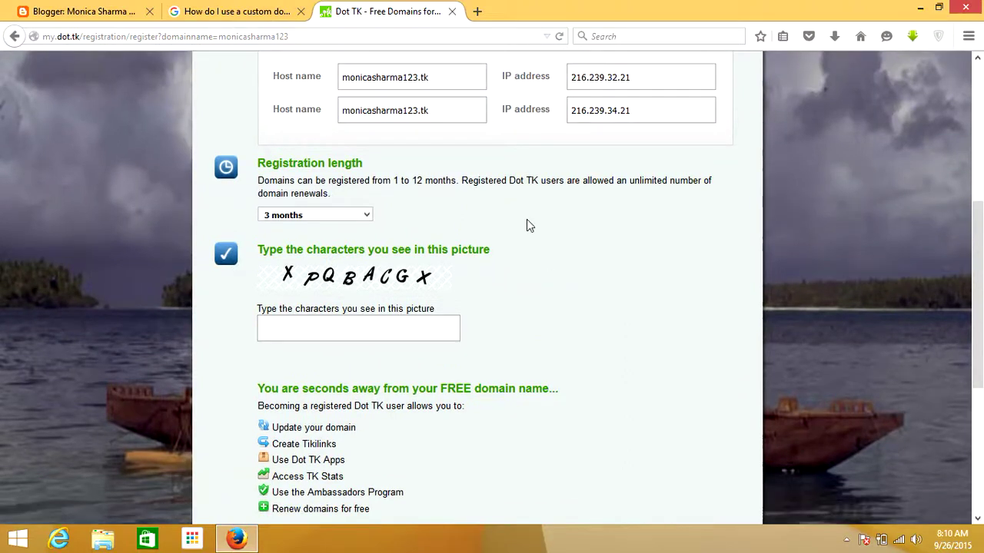
scroll(527, 223, "up", 4)
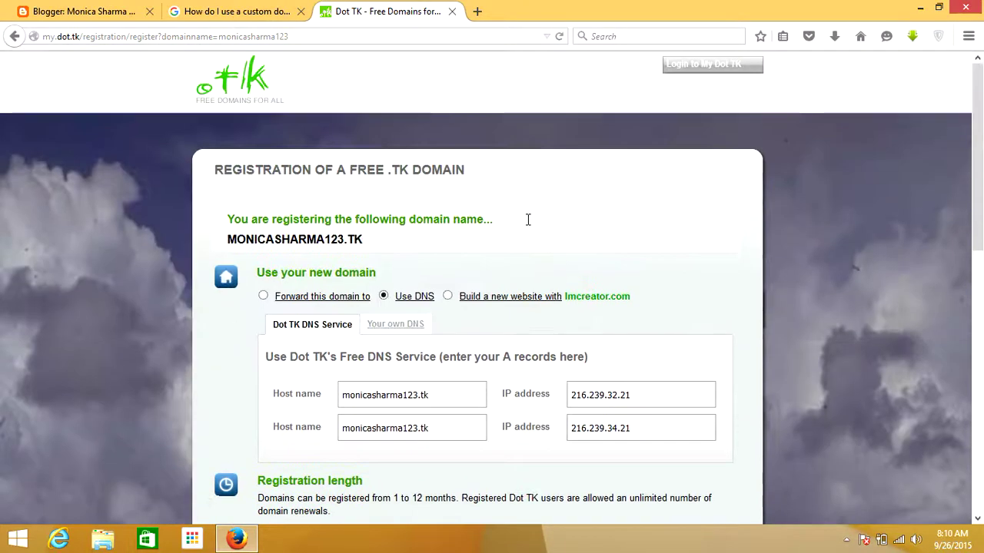
scroll(527, 224, "down", 1)
scroll(527, 224, "down", 4)
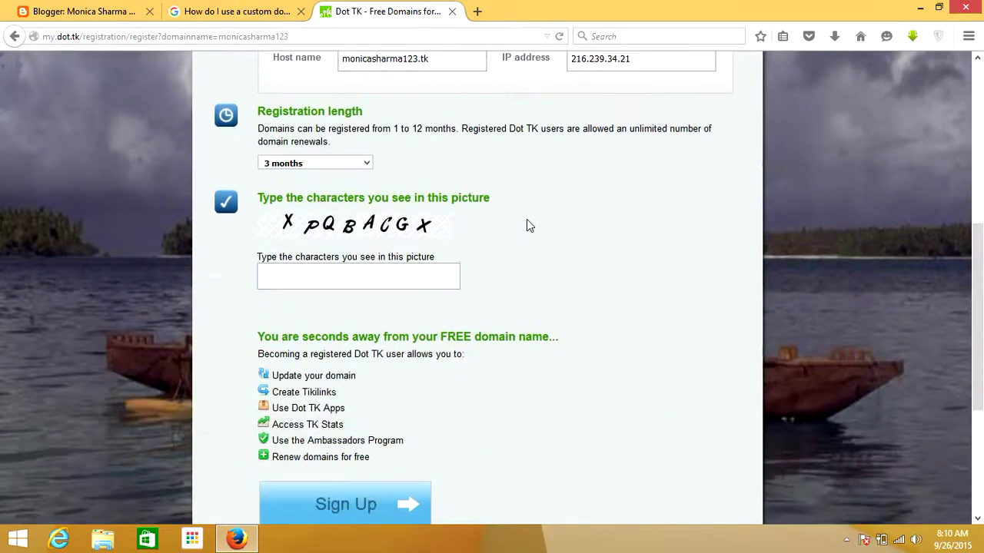
- Choose a 12 months registration length and type the captcha characters shown in the picture
left_click(351, 163)
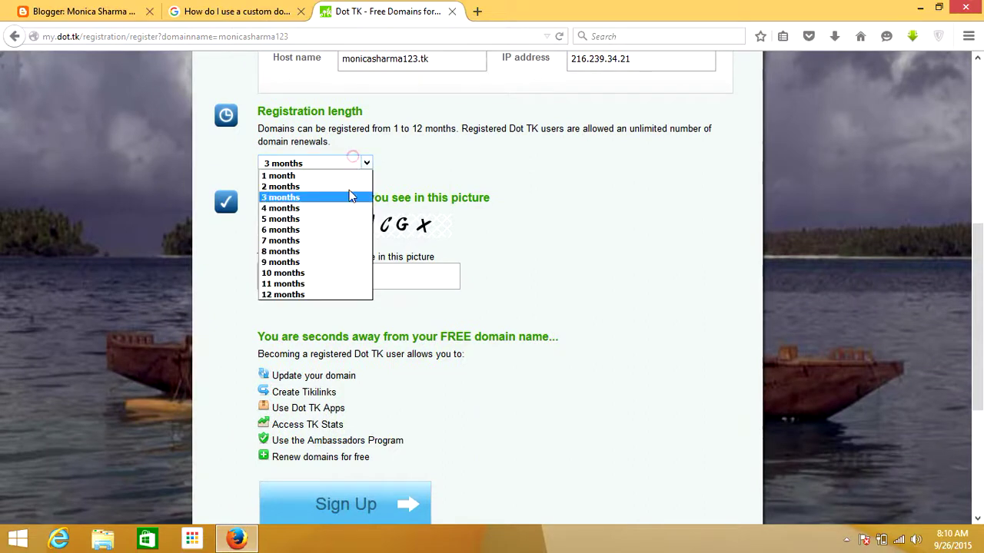
left_click(310, 296)
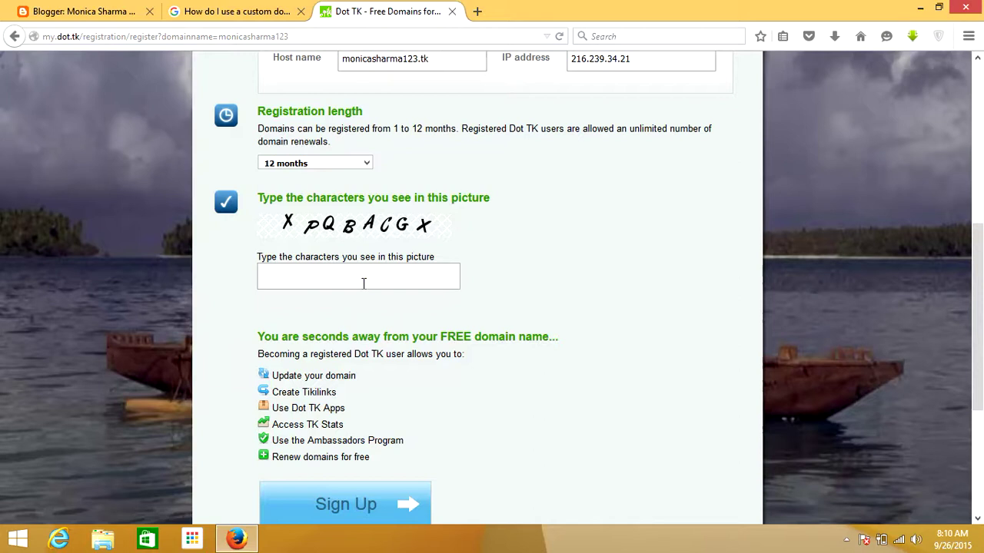
type("XPQBACGX")
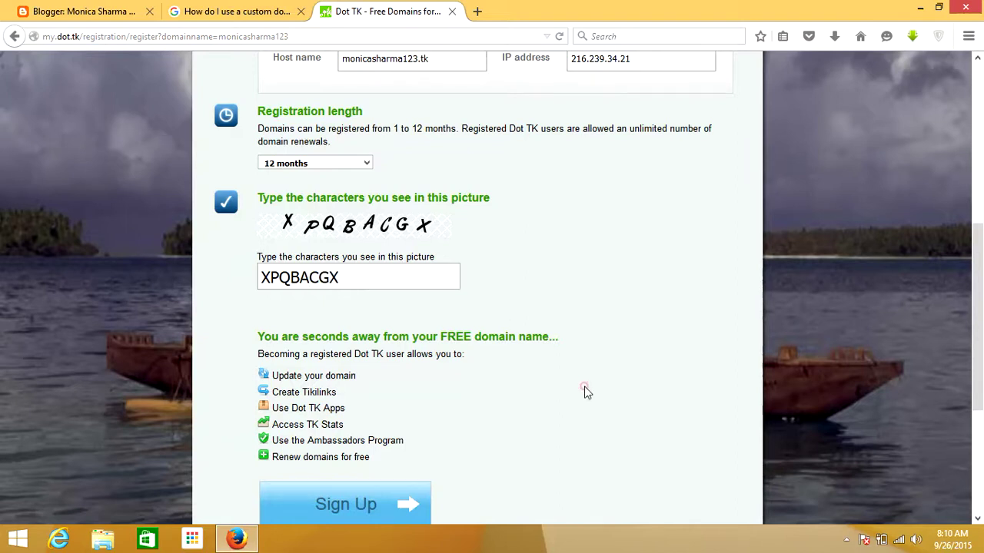
scroll(584, 392, "down", 5)
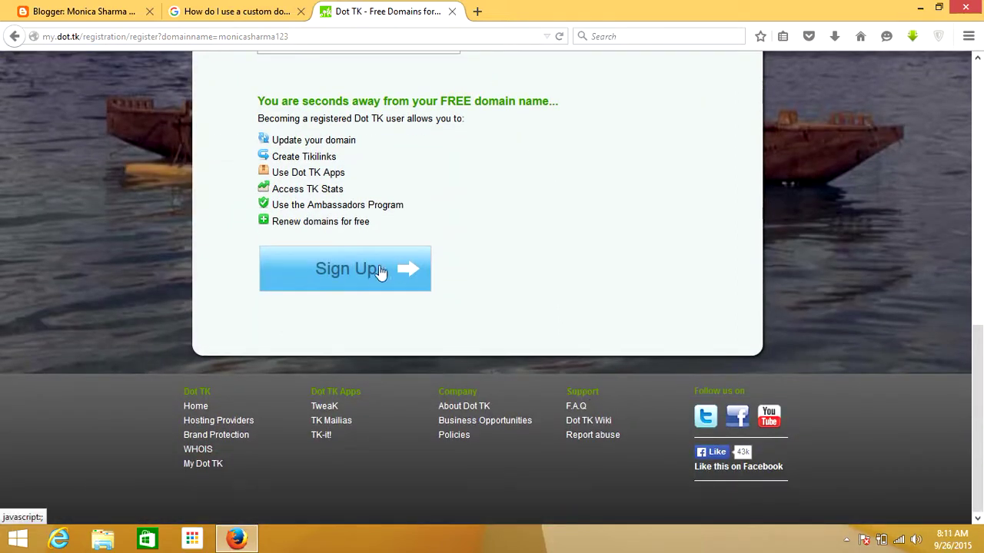
- Submit the registration and sign up by entering the account's e-mail address
left_click(399, 269)
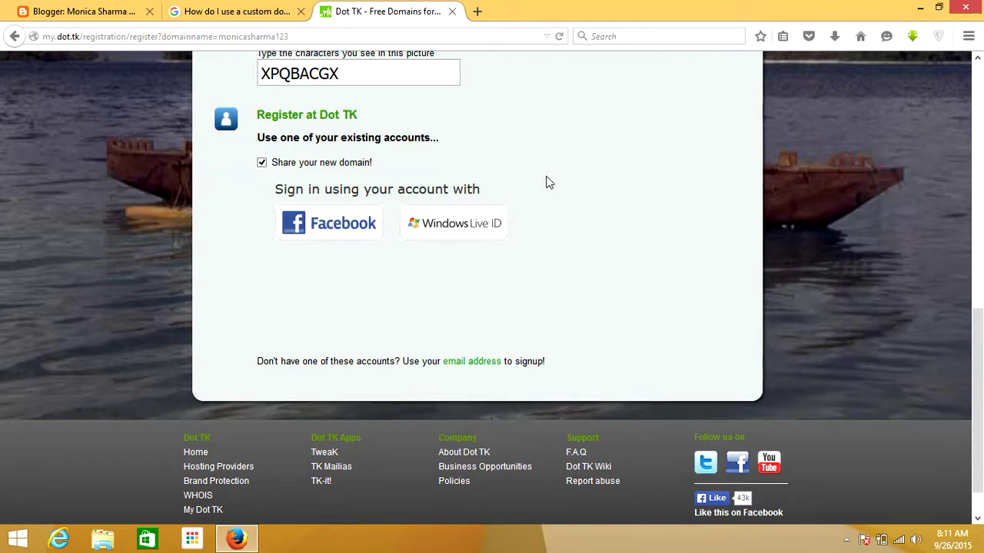
scroll(548, 182, "up", 10)
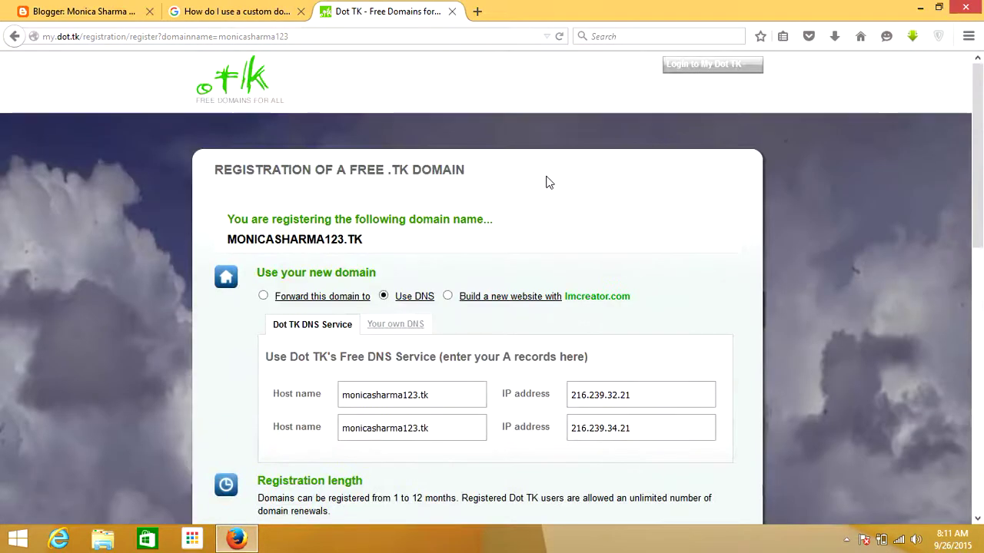
scroll(549, 182, "down", 10)
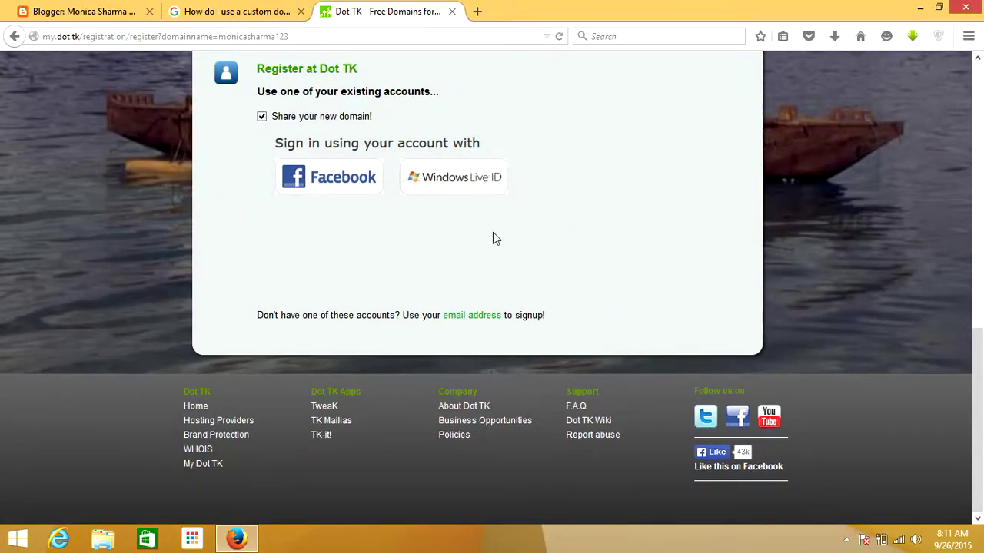
left_click(472, 317)
left_click(459, 369)
type("MONICA")
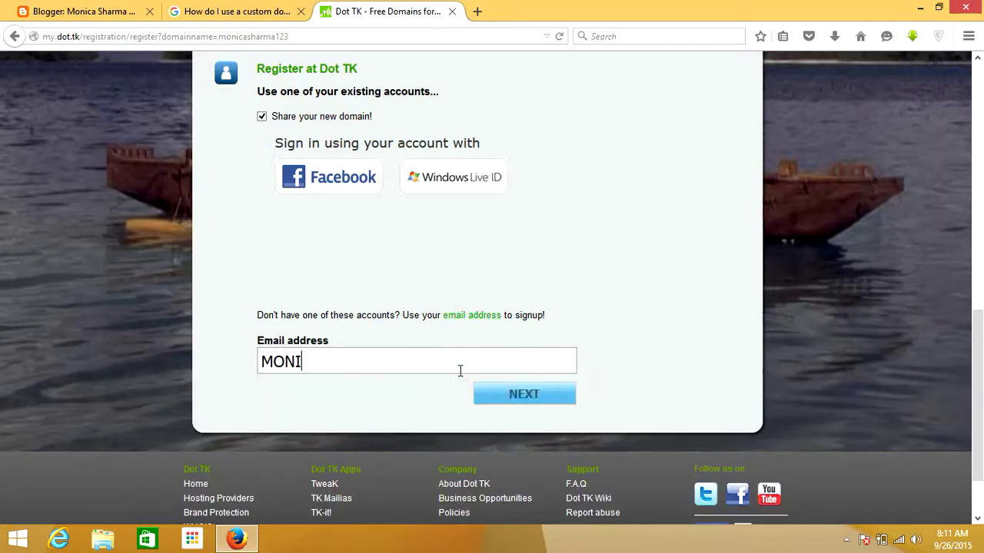
key("BackSpace")
key("BackSpace")
key("BackSpace")
key("BackSpace")
key("BackSpace")
key("BackSpace")
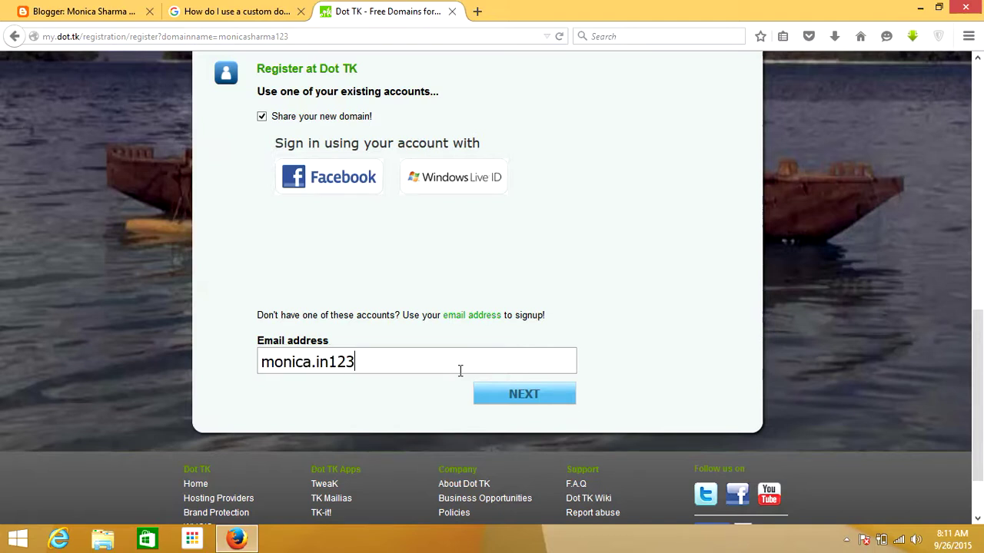
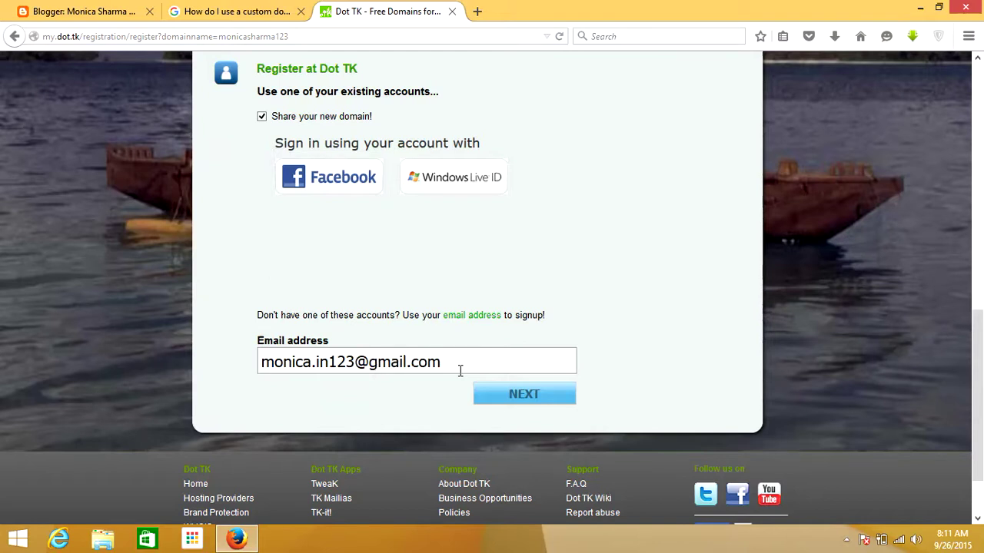
left_click(528, 401)
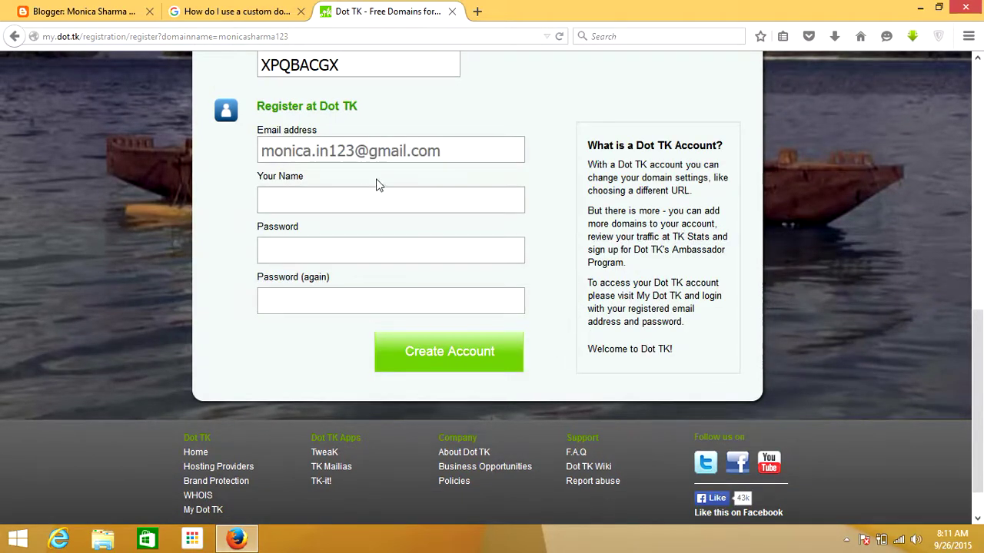
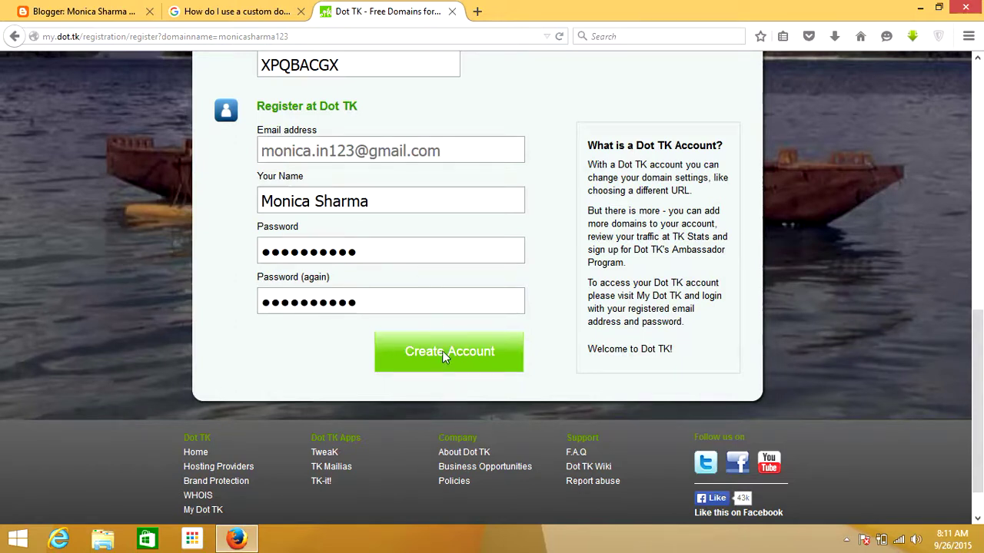
- Fill in the account holder's name and password, then create the Dot TK account
left_click(455, 360)
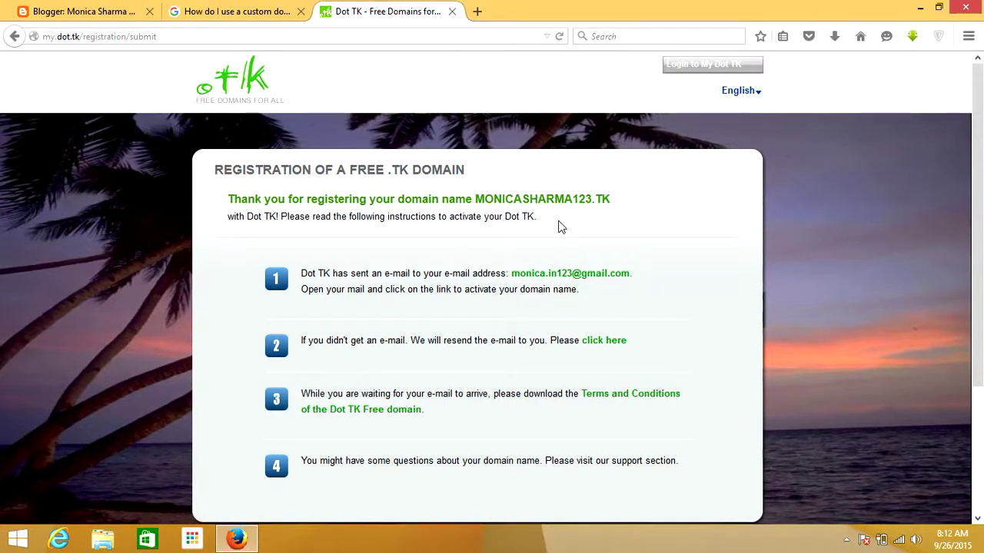
- Review the Dot TK registration thank-you page, then open a new blank browser tab
scroll(714, 293, "down", 4)
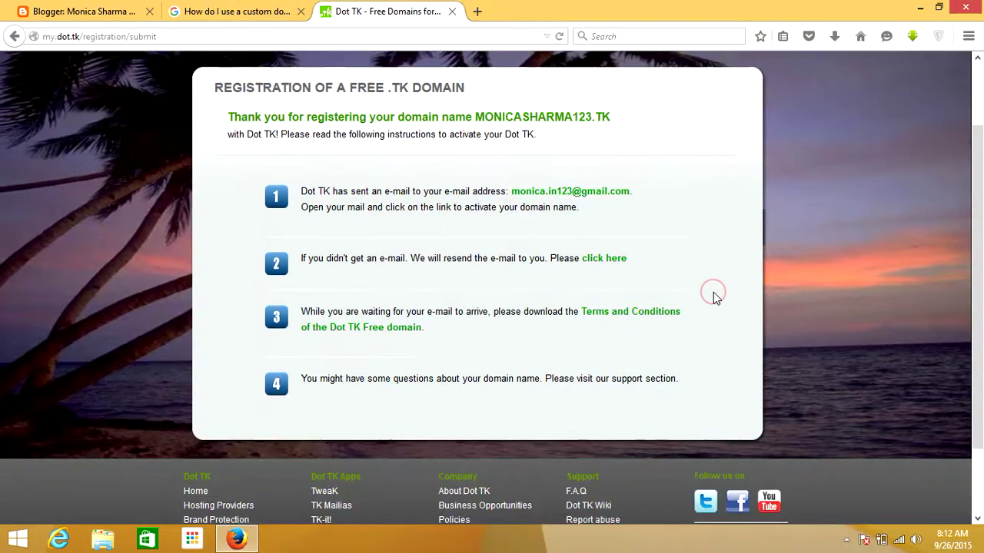
scroll(714, 293, "up", 1)
scroll(713, 298, "up", 3)
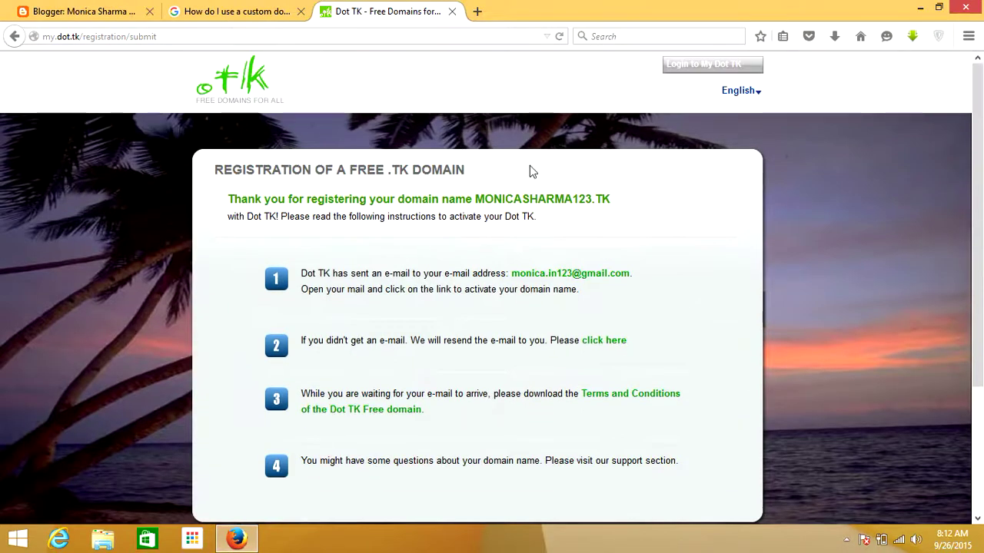
left_click(478, 12)
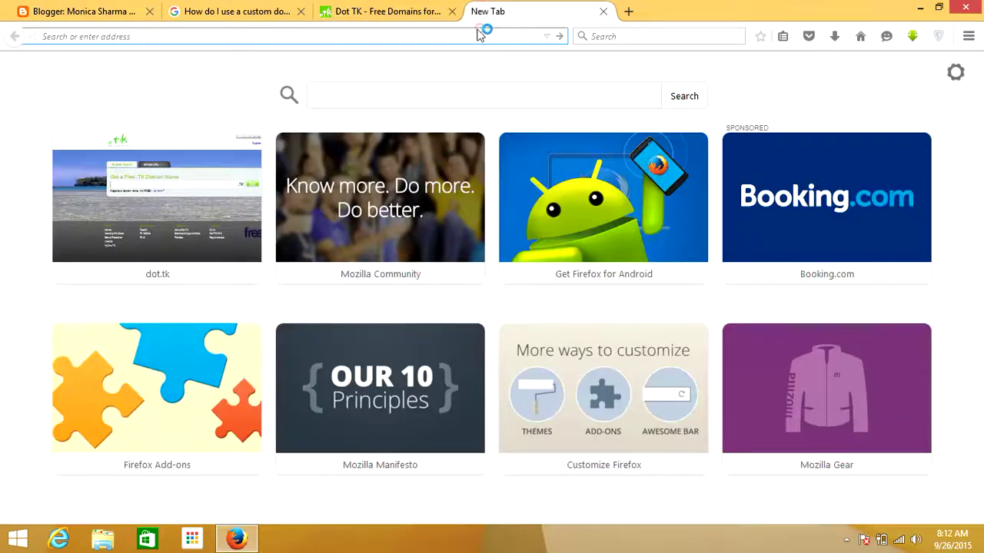
- Load gmail.com in the new tab, briefly checking the Dot TK confirmation page meanwhile
type("gmaol")
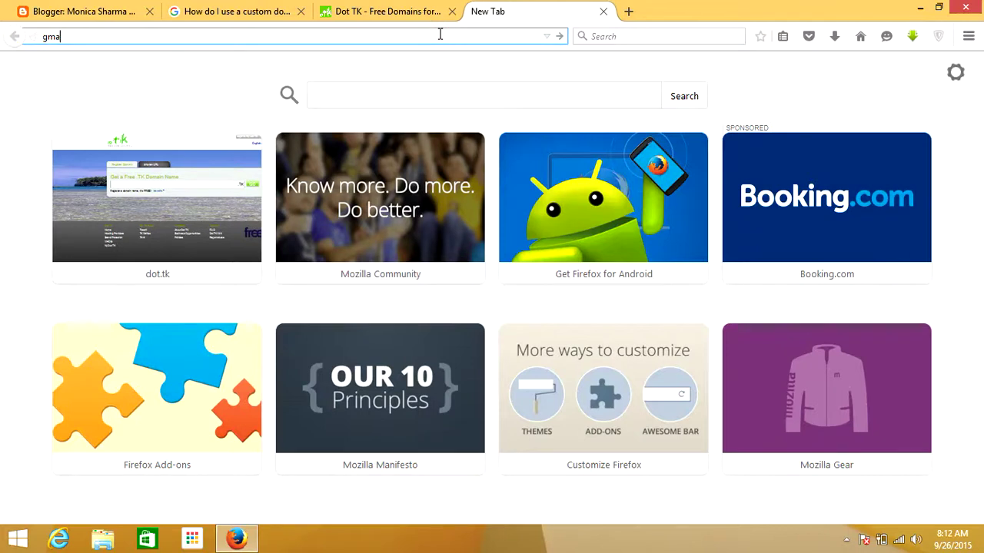
key("BackSpace")
type("ail.com")
key("Return")
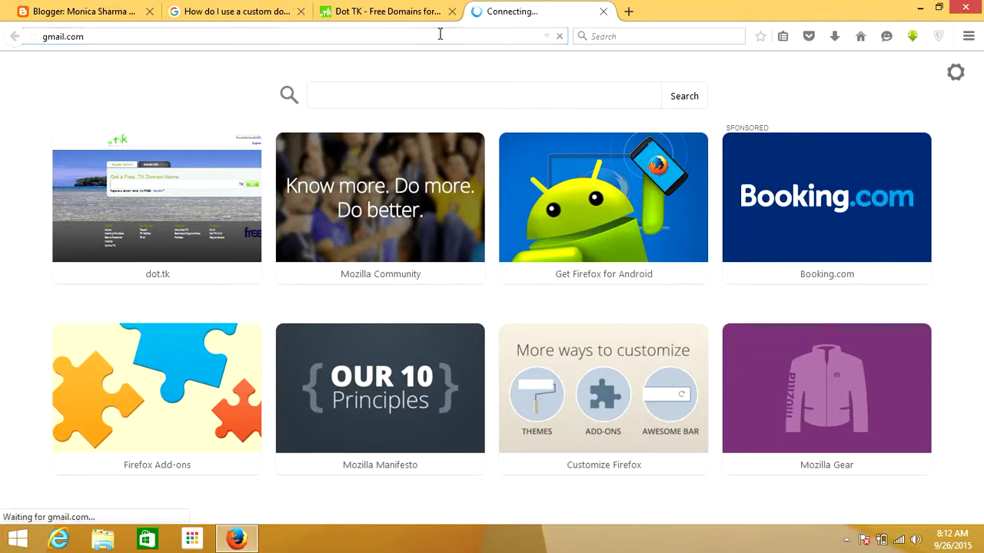
left_click(400, 13)
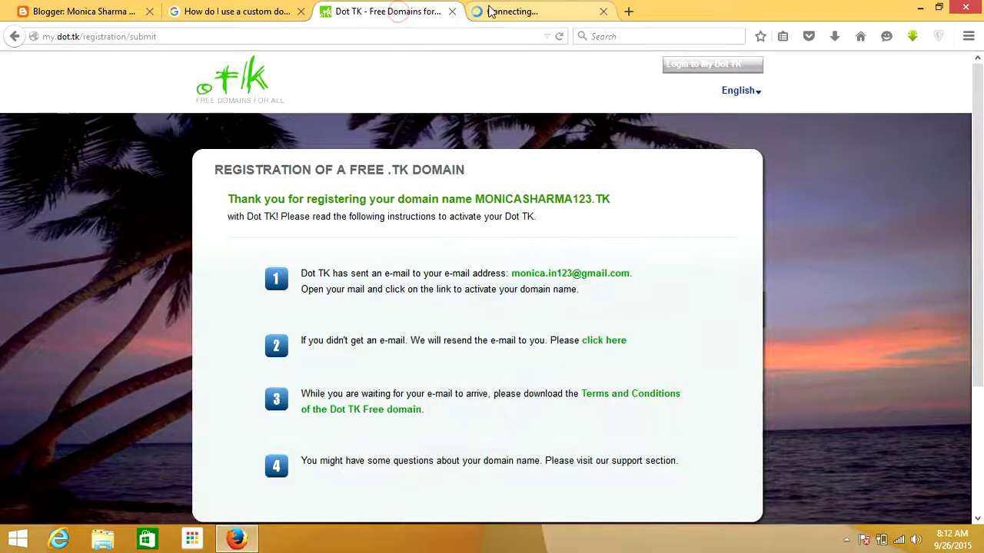
left_click(492, 11)
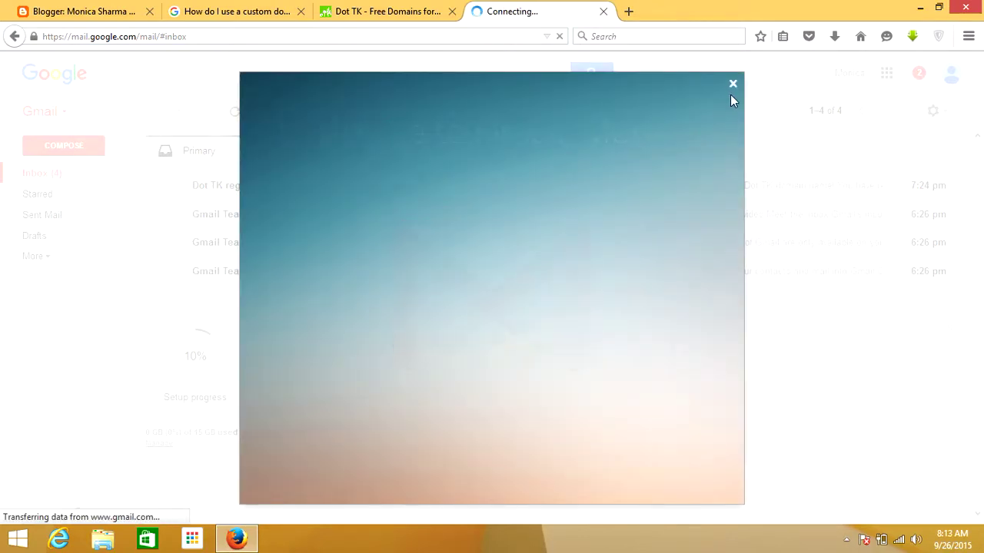
- Dismiss Gmail's welcome dialog, open the 'Please confirm your free registration' e-mail and follow its my.dot.tk link
left_click(732, 84)
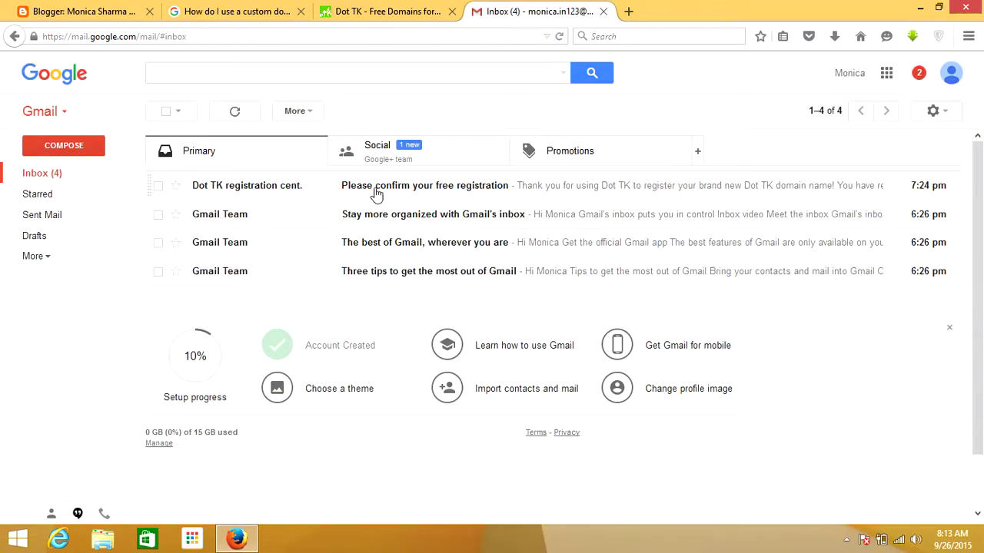
left_click(424, 153)
left_click(253, 154)
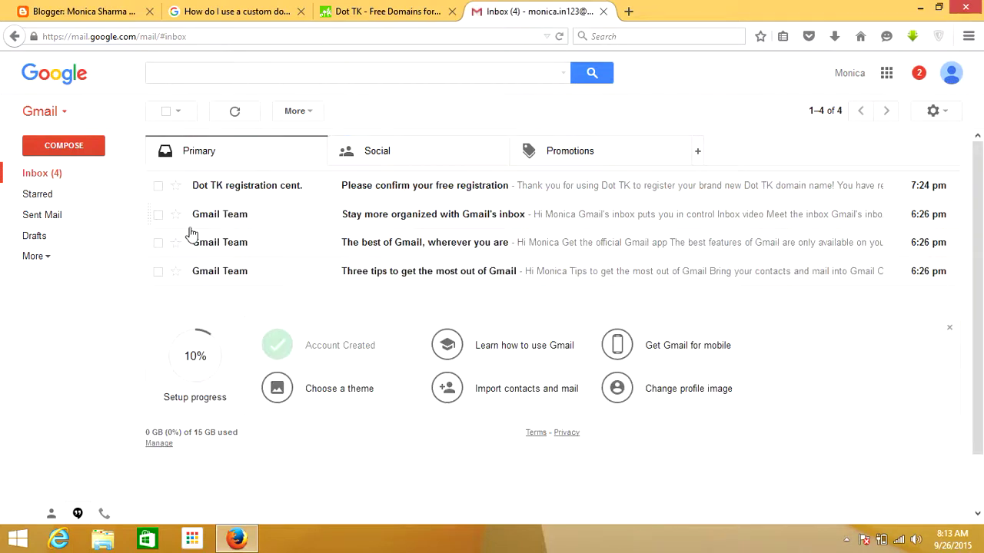
left_click(46, 259)
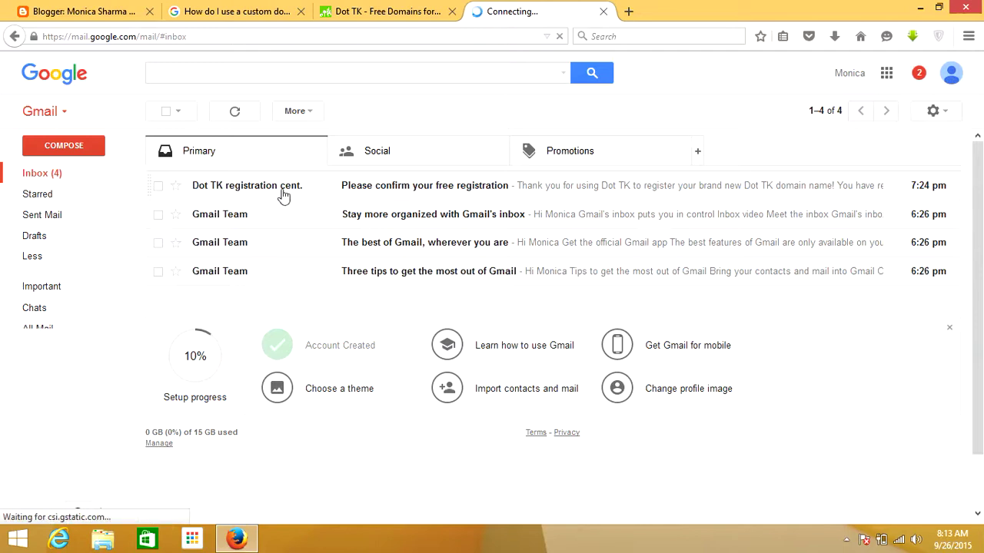
left_click(382, 191)
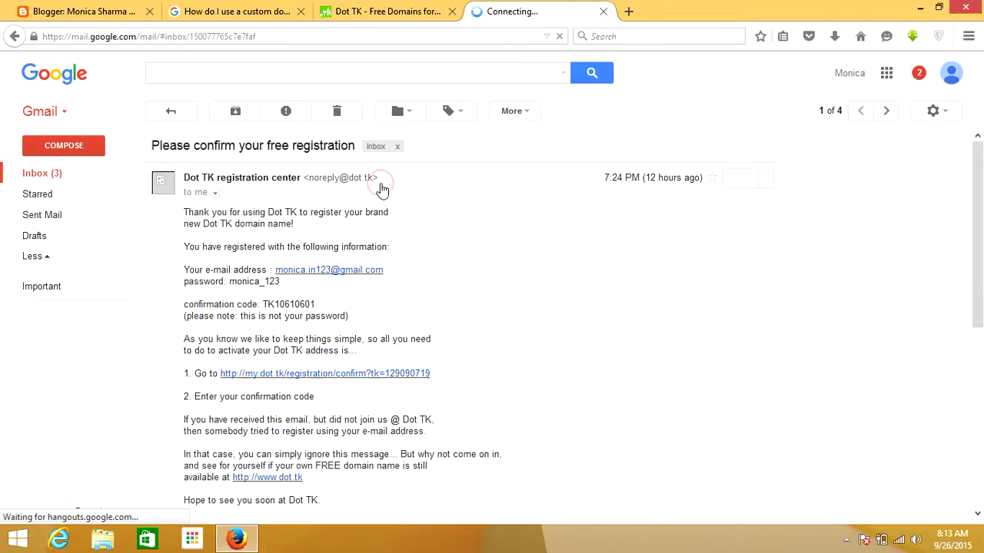
scroll(510, 269, "down", 2)
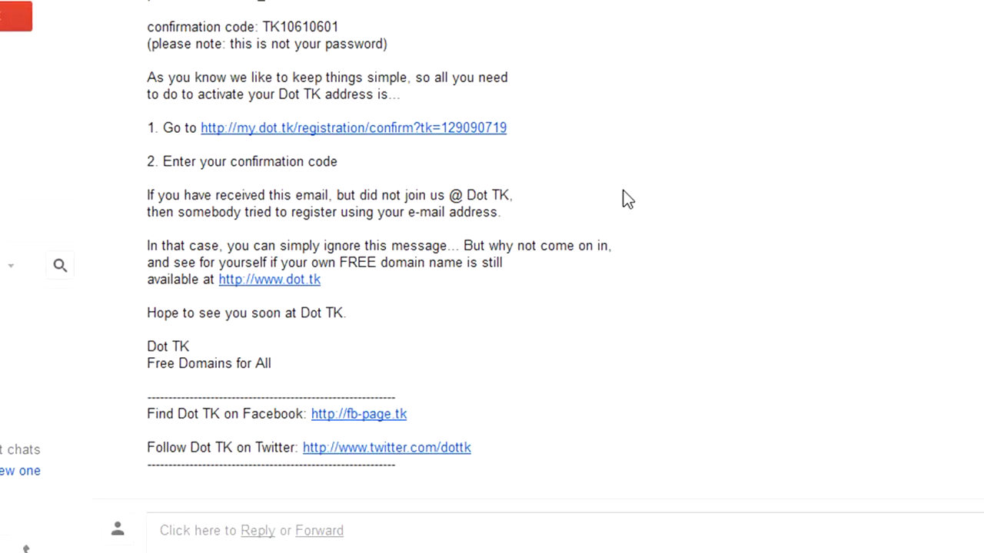
left_click(323, 129)
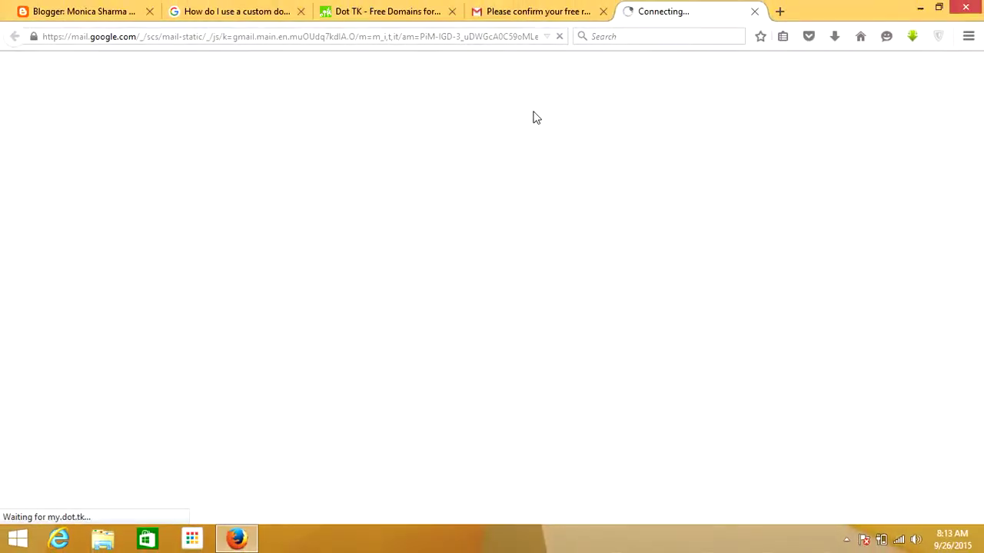
- Copy the confirmation code from the e-mail into Dot TK's Confirmation code field and confirm it
left_click(480, 37)
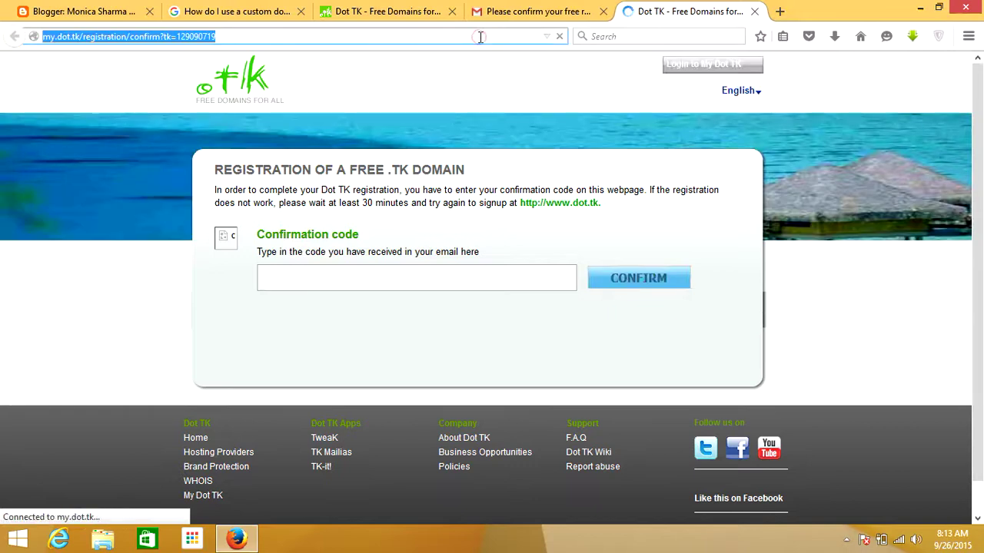
left_click(387, 13)
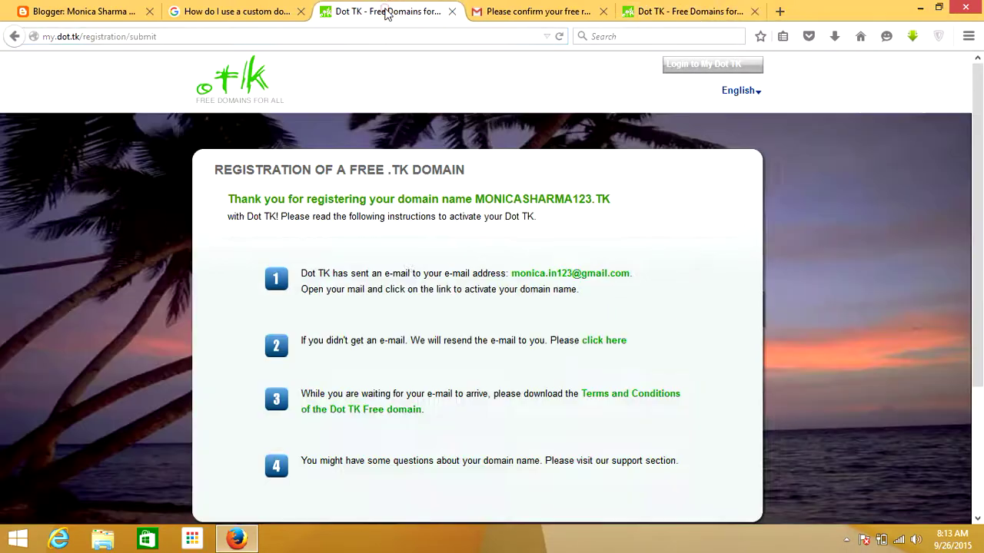
left_click(530, 16)
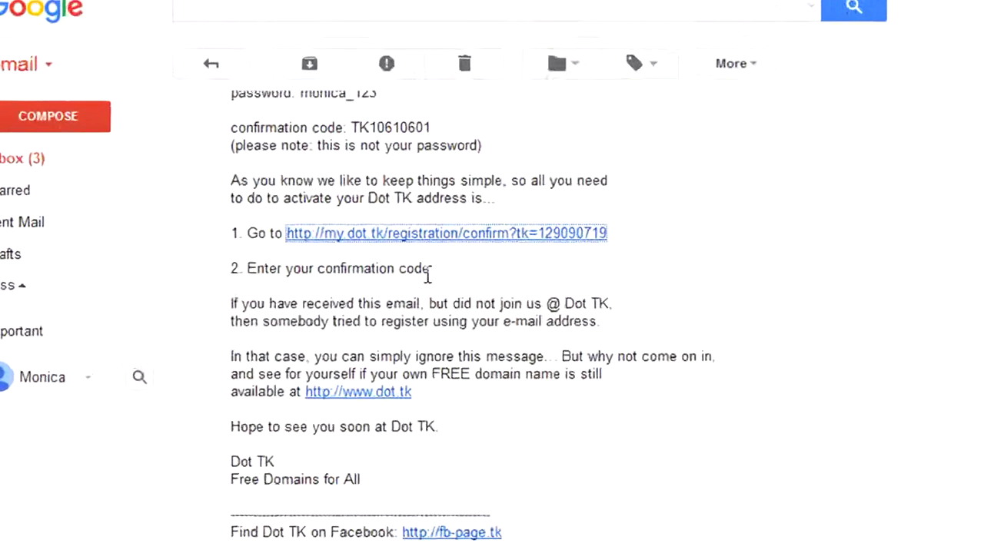
left_click(375, 142)
left_click_drag(534, 104, 436, 99)
key("ctrl+c")
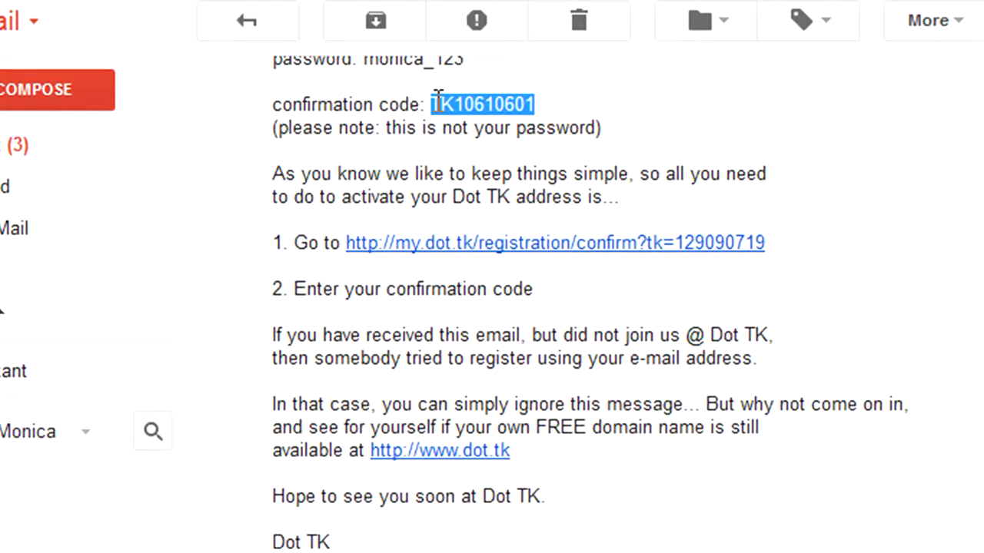
left_click(553, 243)
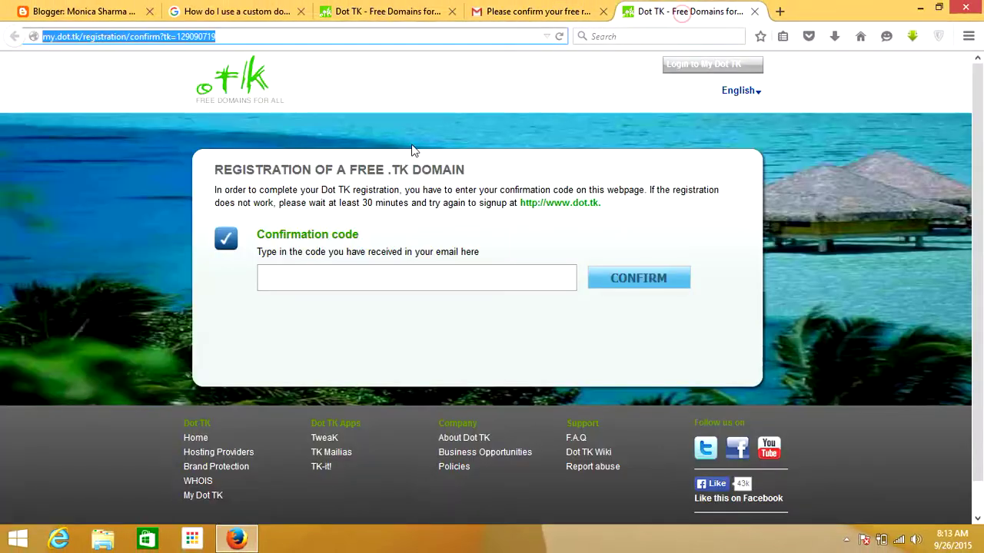
left_click(368, 278)
key("ctrl+v")
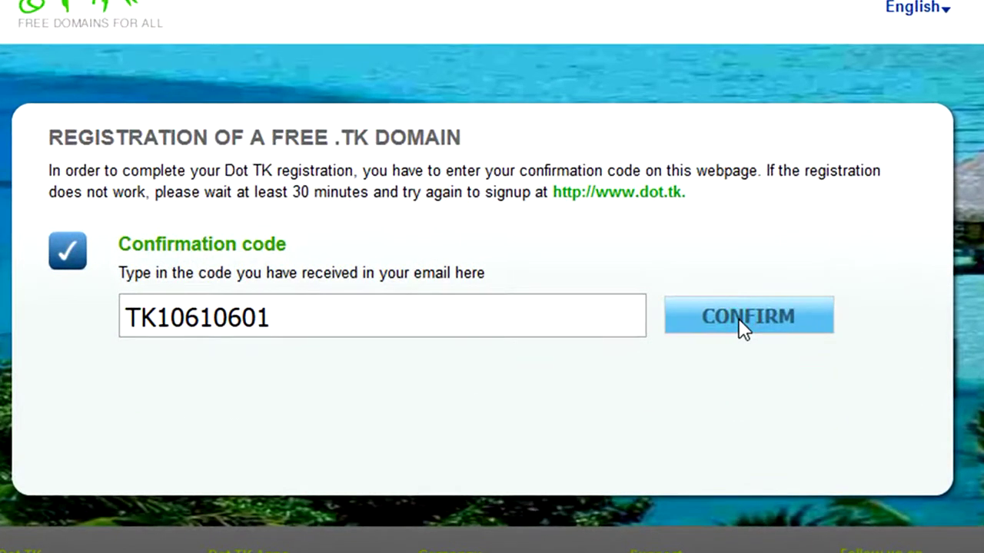
left_click(738, 318)
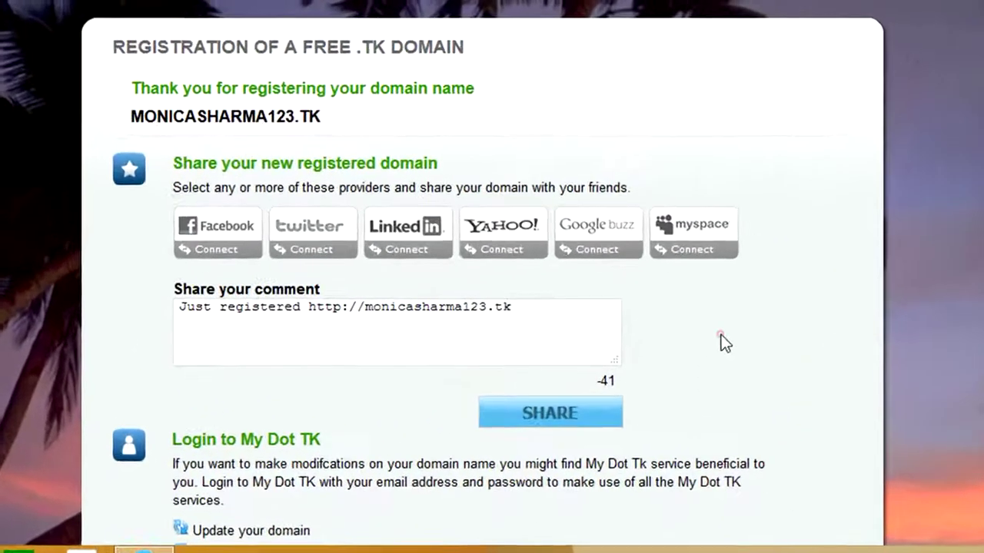
- Scroll to the Login to My Dot TK form and enter the account e-mail address
scroll(667, 372, "down", 3)
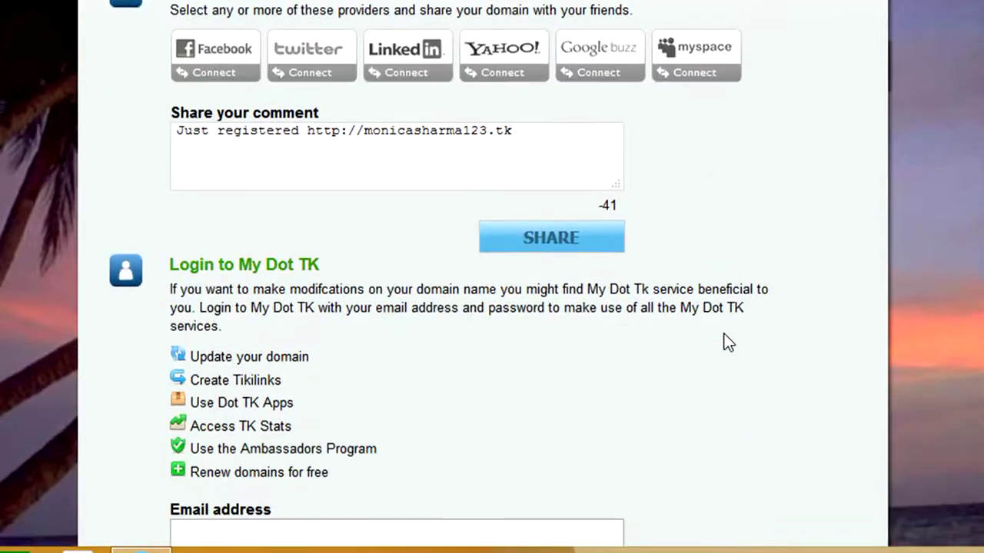
scroll(729, 343, "down", 3)
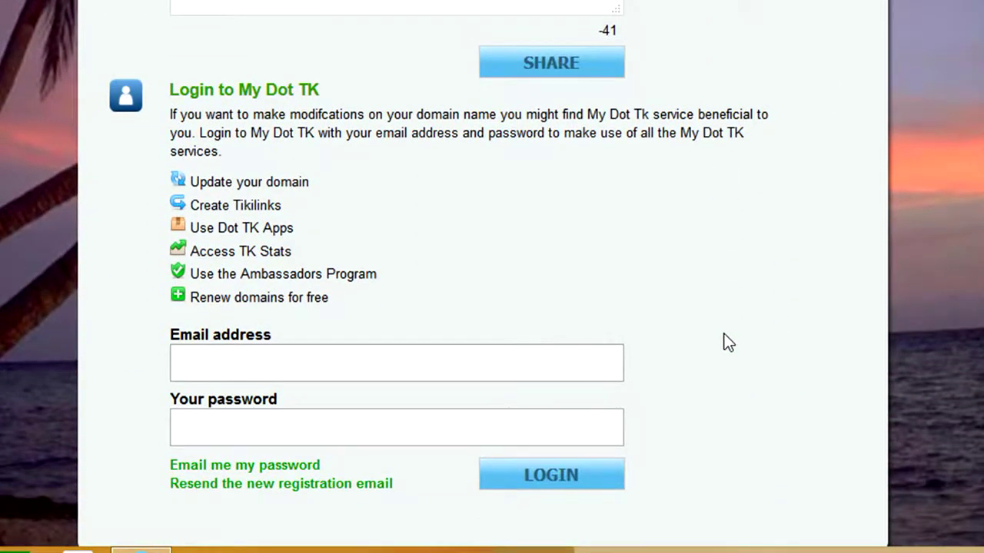
scroll(729, 343, "down", 3)
scroll(729, 343, "down", 1)
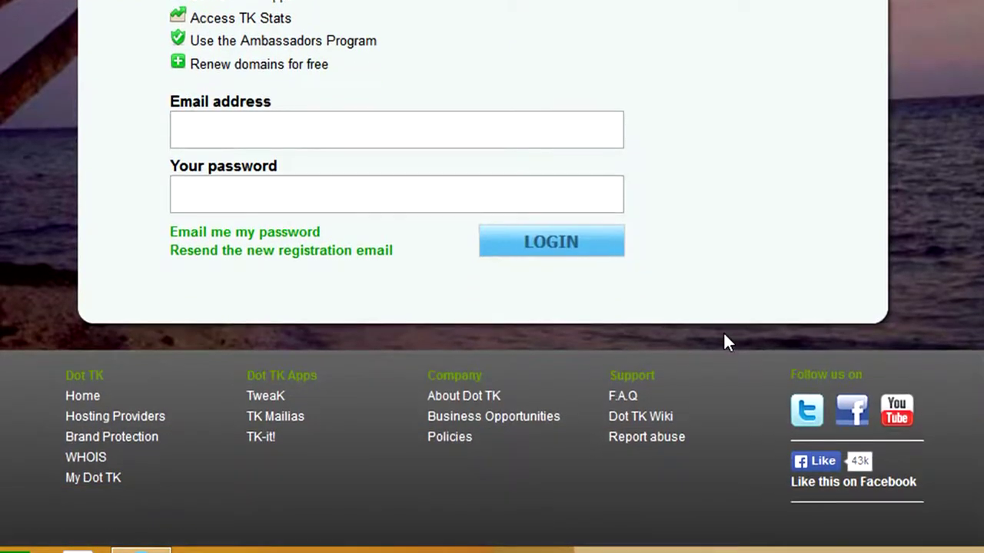
scroll(729, 343, "up", 1)
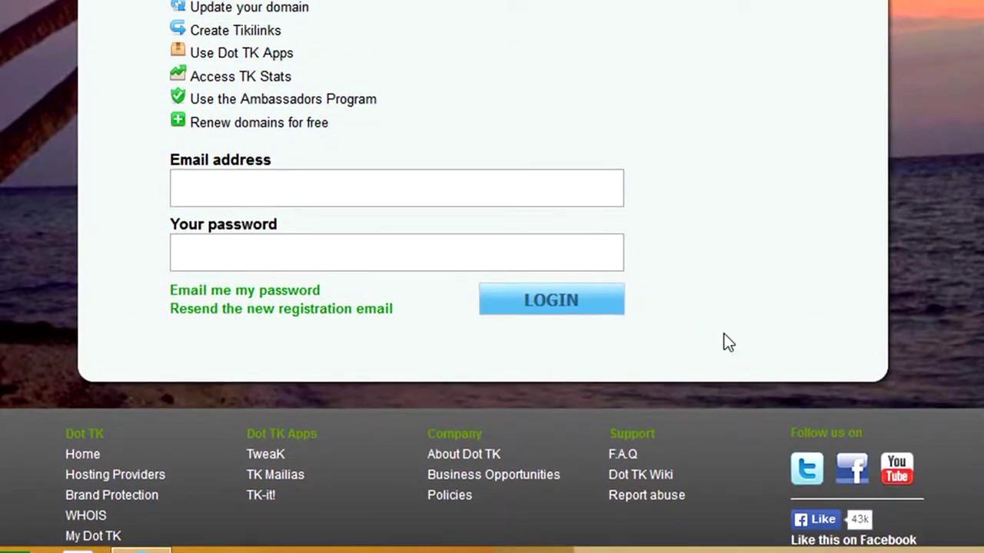
left_click(547, 182)
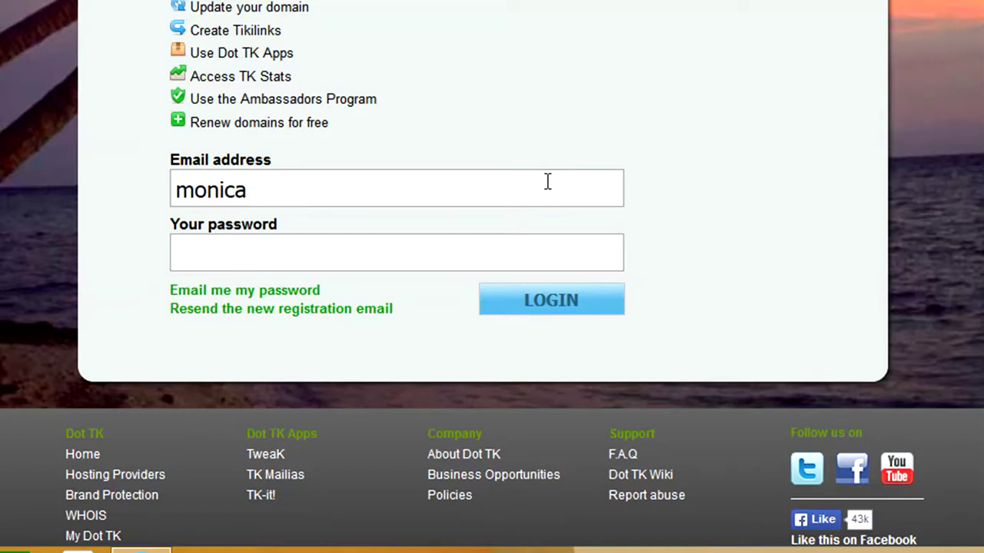
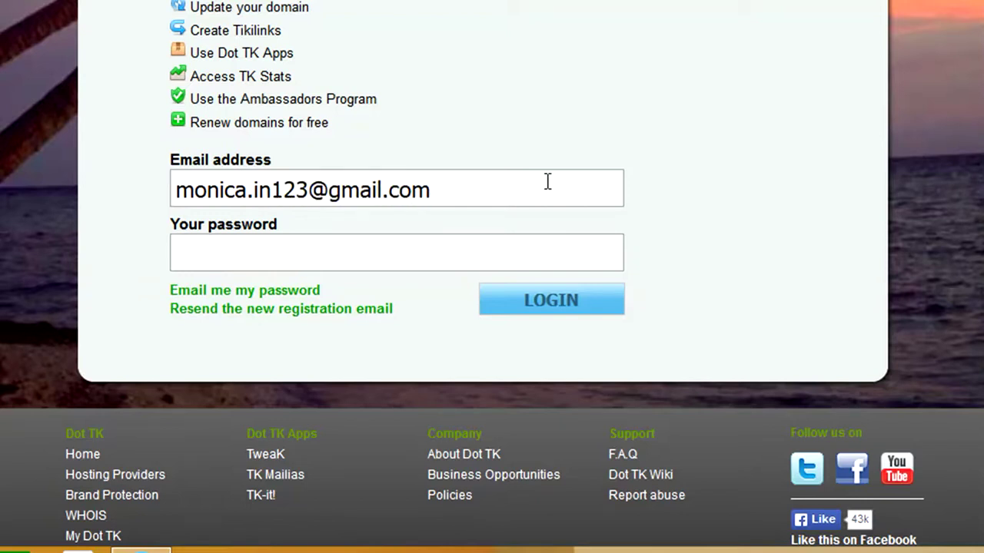
- Enter the account password, log in, and dismiss Firefox's save-password prompt
key("Tab")
type("•••••••")
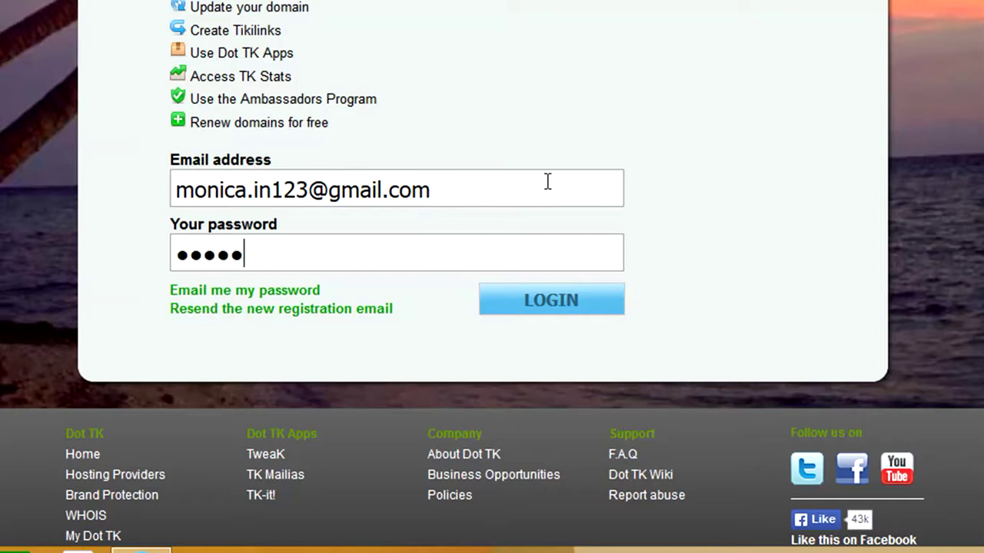
type("•••")
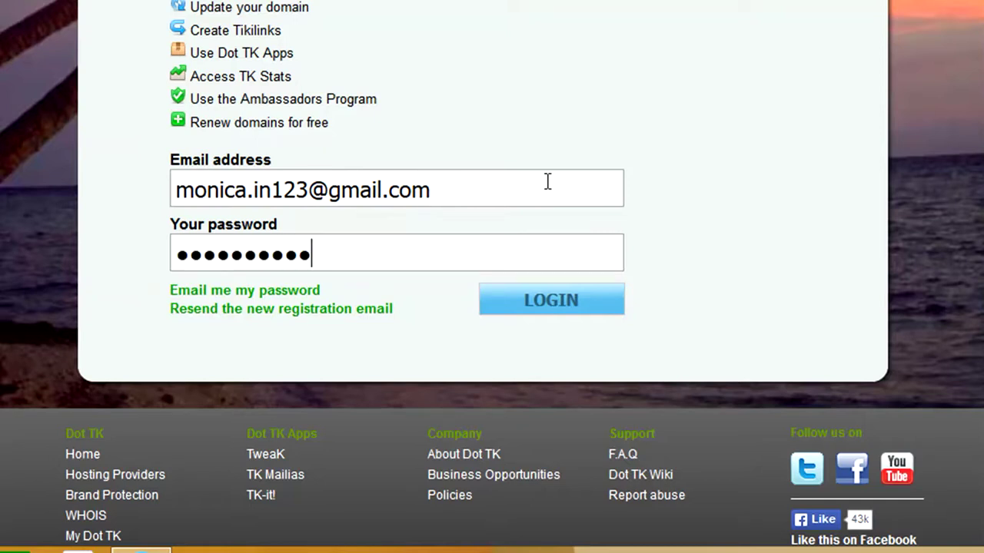
left_click(547, 312)
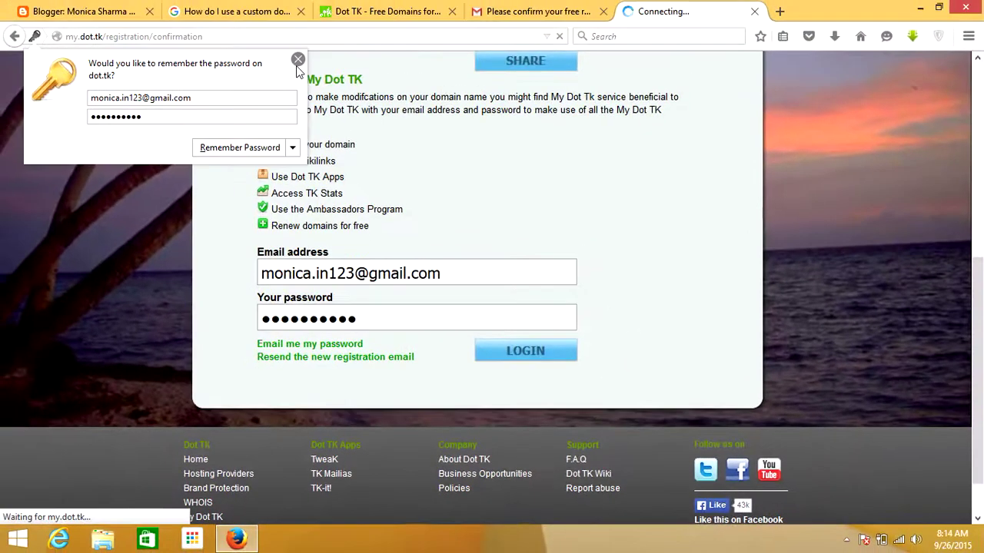
left_click(298, 60)
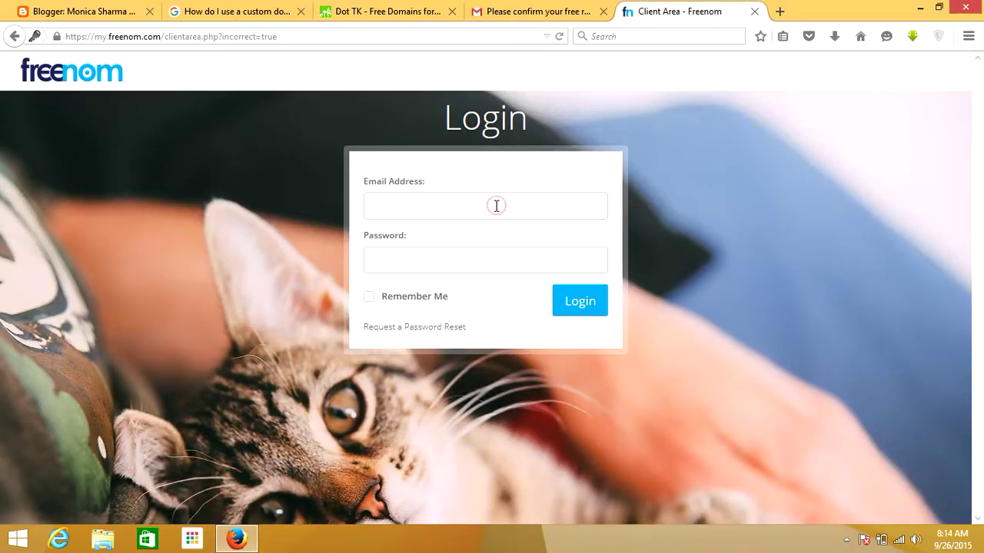
- Fill in Freenom's Client Area login with the account e-mail and password
left_click(487, 203)
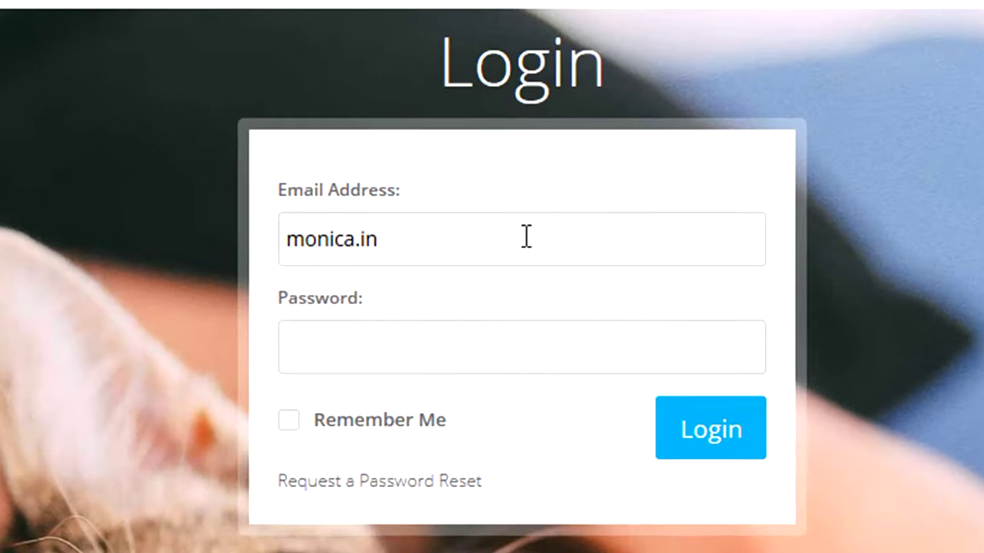
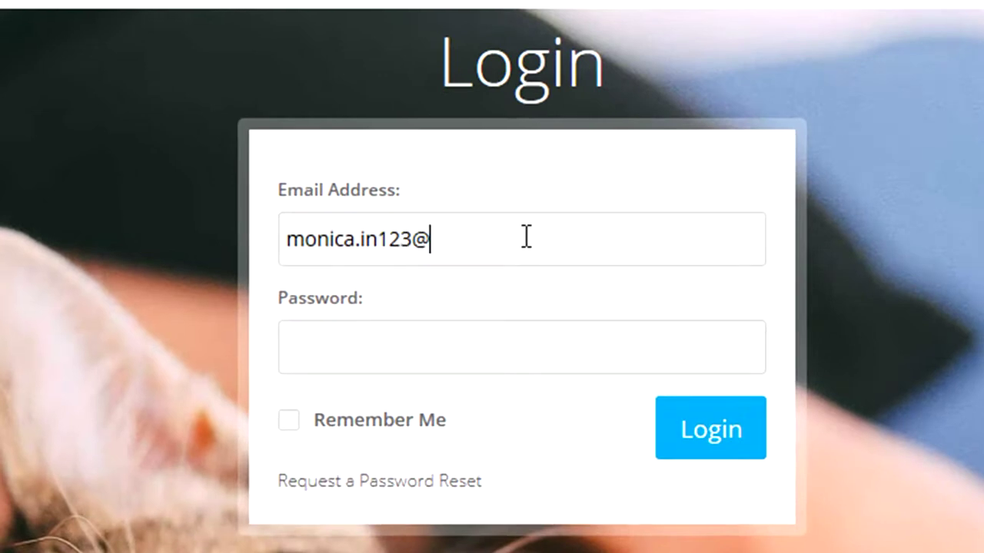
key("Tab")
type("••••••")
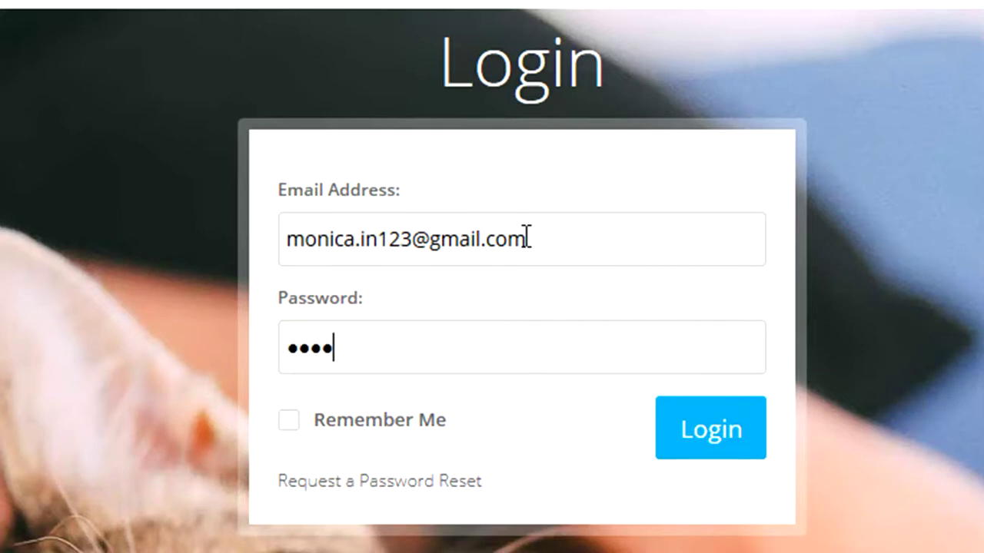
type("••••")
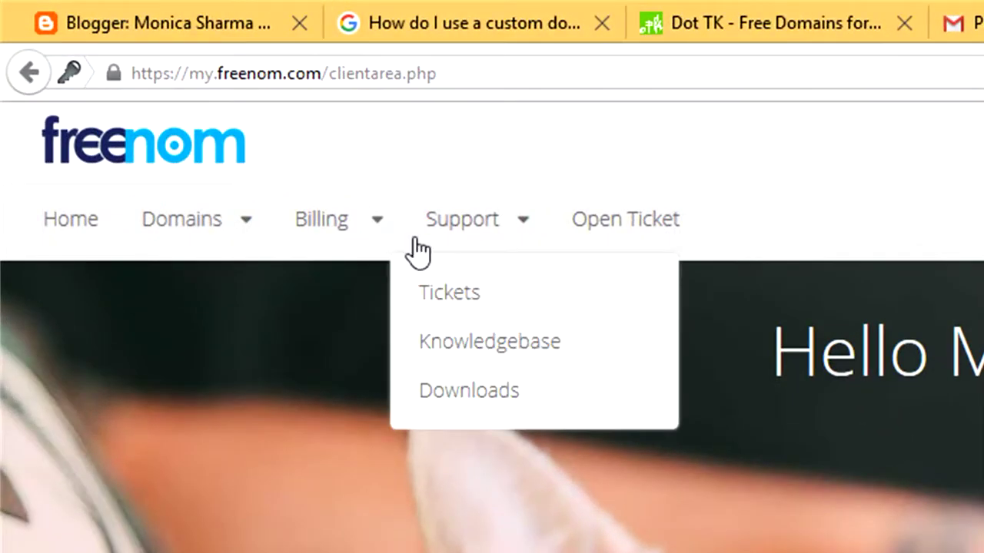
- Go to Domains > My Domains and choose Manage Domain for the .tk domain
mouse_move(248, 231)
left_click(208, 292)
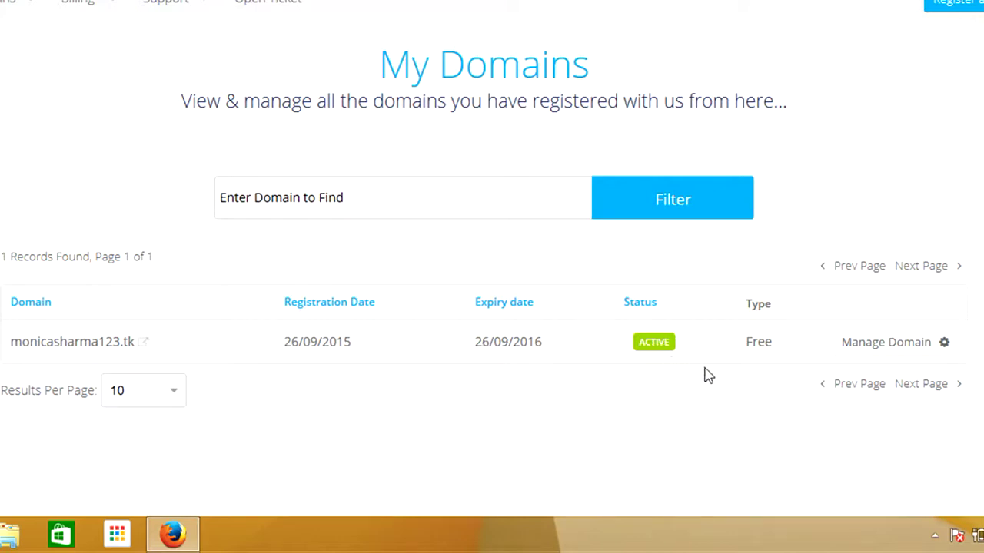
left_click(896, 346)
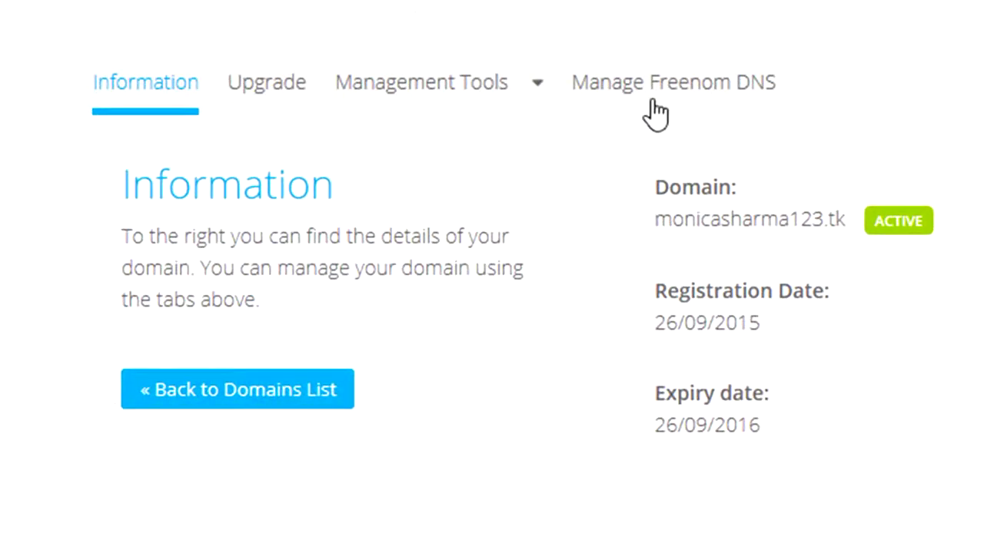
- Open Manage Freenom DNS for the domain and add an extra blank record row
left_click(693, 97)
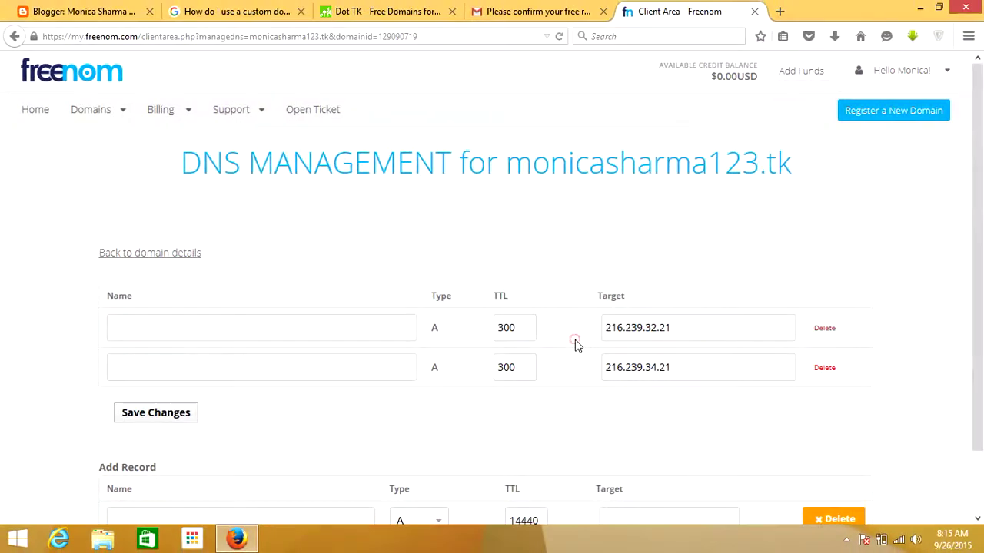
scroll(576, 344, "down", 2)
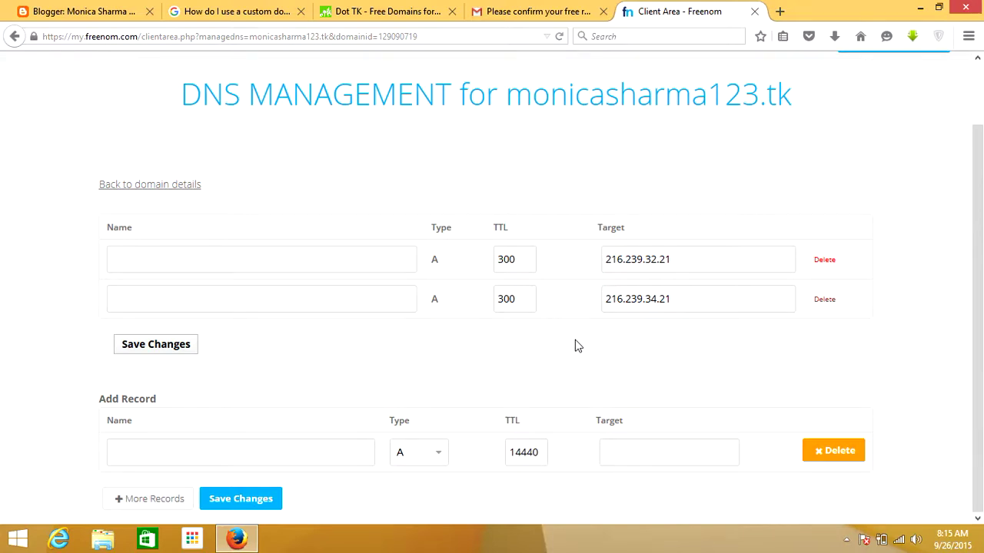
left_click(154, 499)
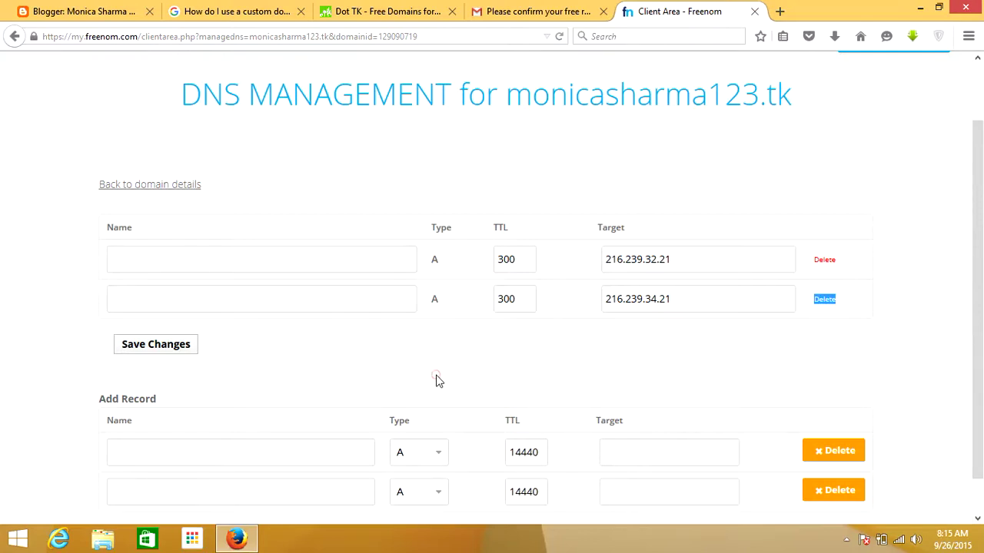
scroll(435, 380, "down", 1)
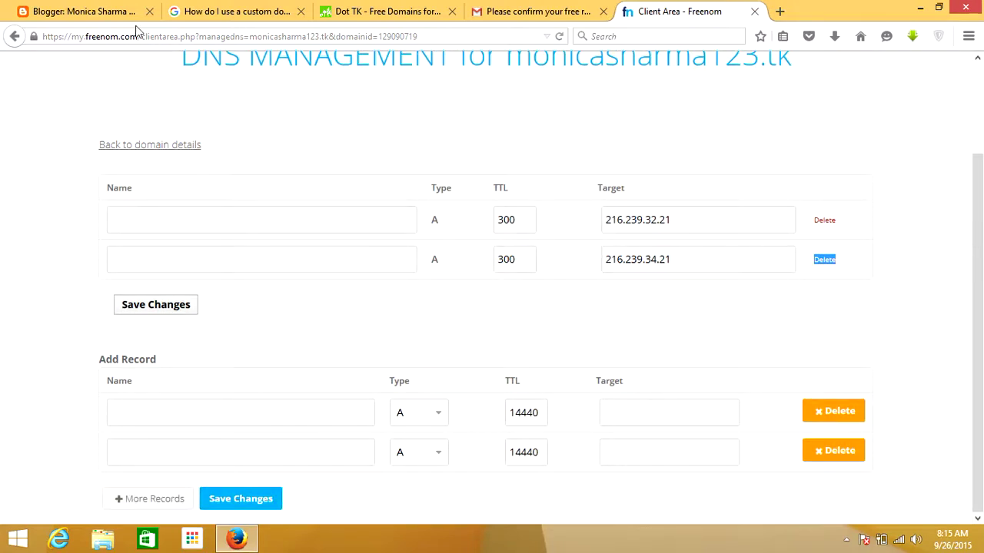
- Copy the www host name from Blogger into the first new record's Name field
left_click(86, 14)
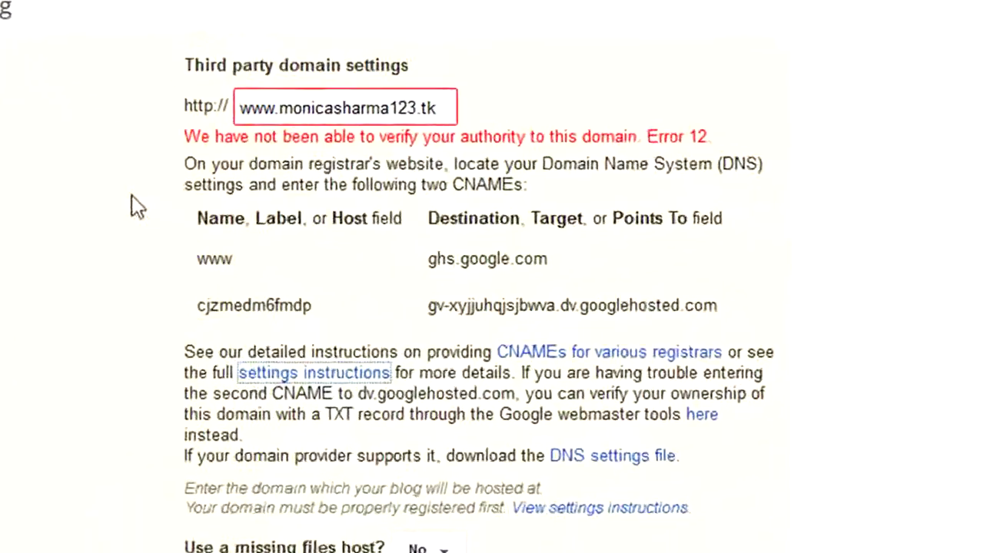
left_click(162, 249)
left_click_drag(183, 250, 206, 251)
key("ctrl+c")
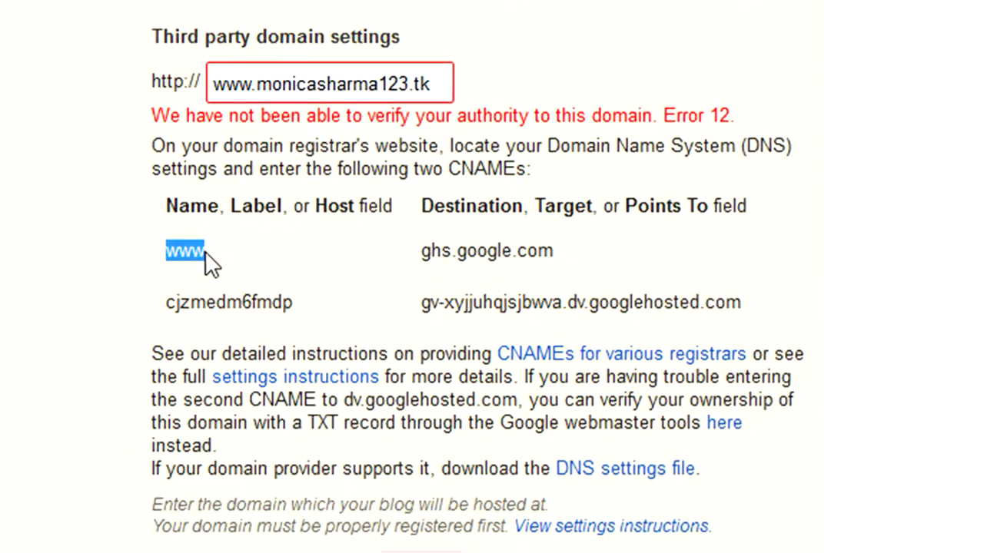
left_click(680, 11)
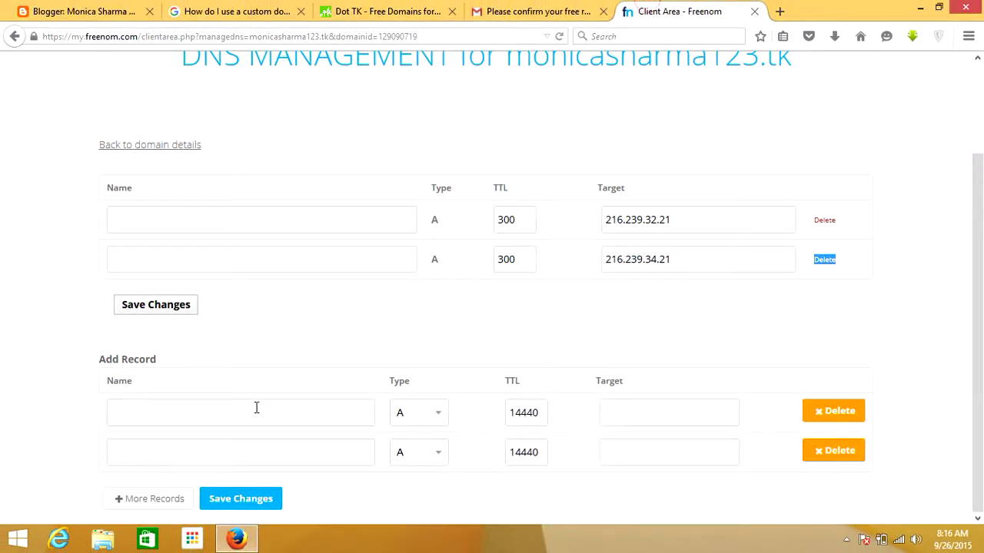
left_click(256, 408)
key("ctrl+v")
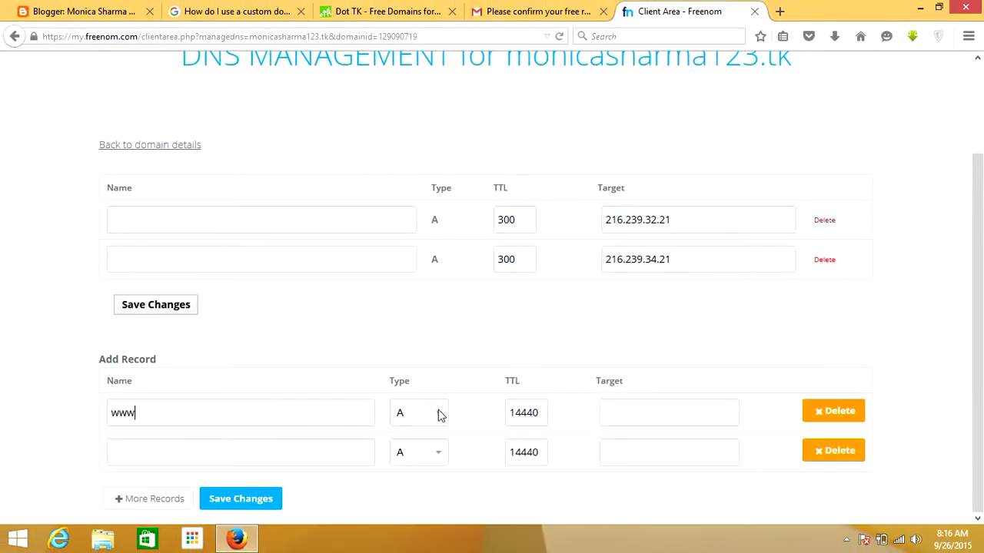
left_click(436, 413)
- Make the www record a CNAME targeting ghs.google.com, copied from Blogger
left_click(415, 463)
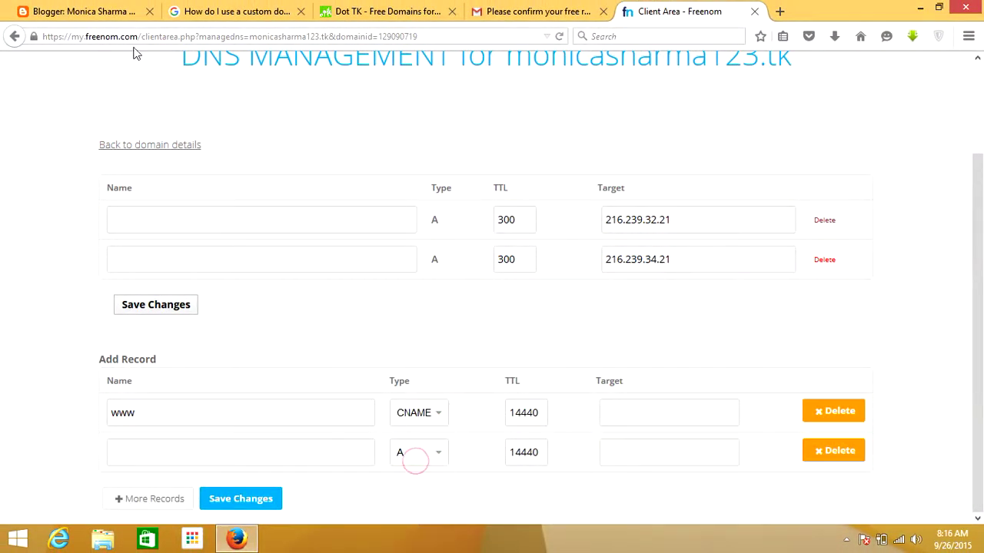
left_click(81, 12)
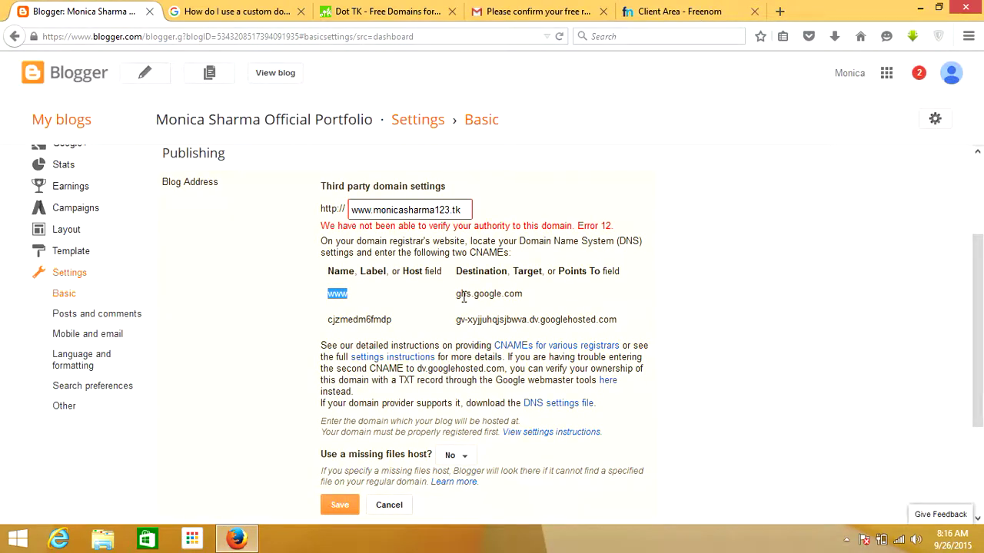
left_click_drag(456, 295, 522, 296)
key("ctrl+c")
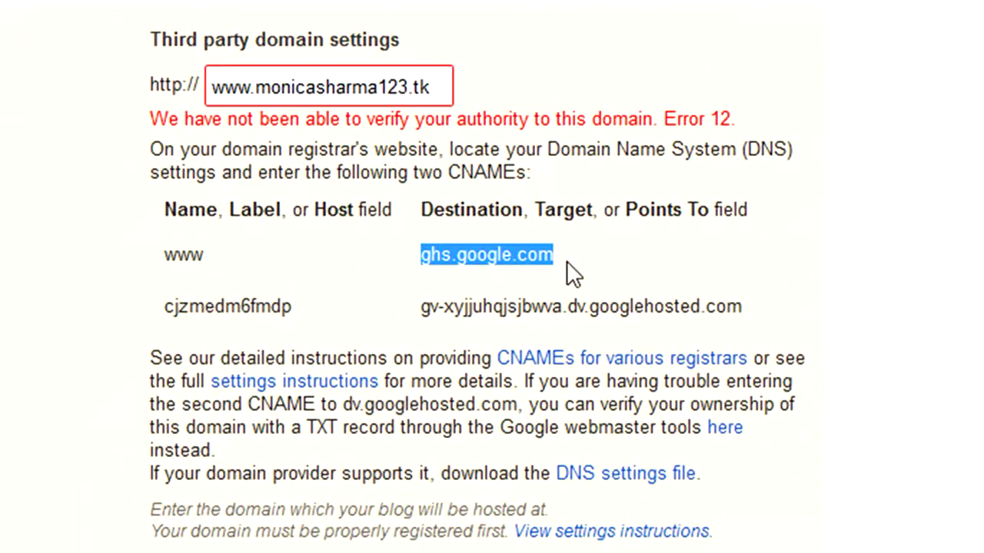
left_click(680, 11)
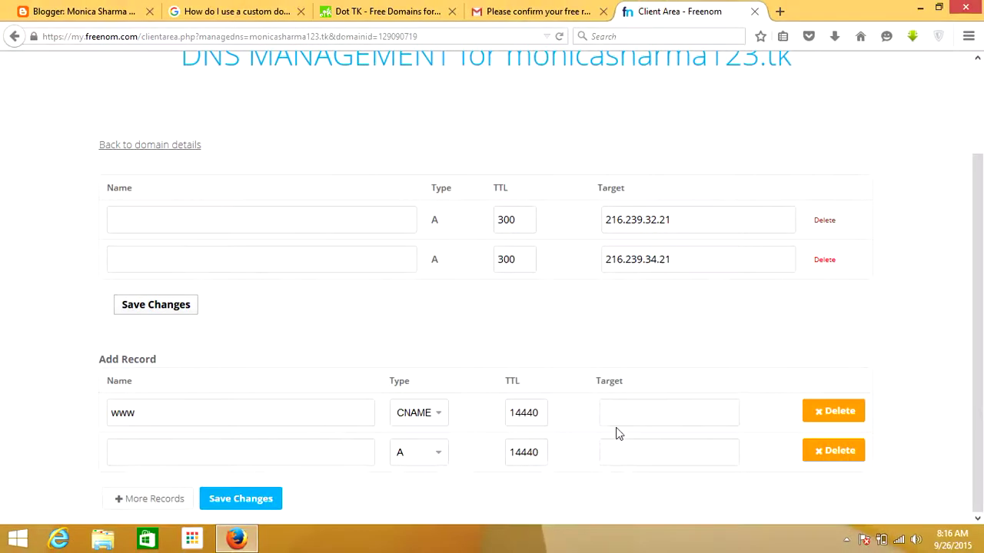
left_click(651, 407)
key("ctrl+v")
- Paste Blogger's second CNAME host name into row two and set its type to CNAME
left_click(58, 8)
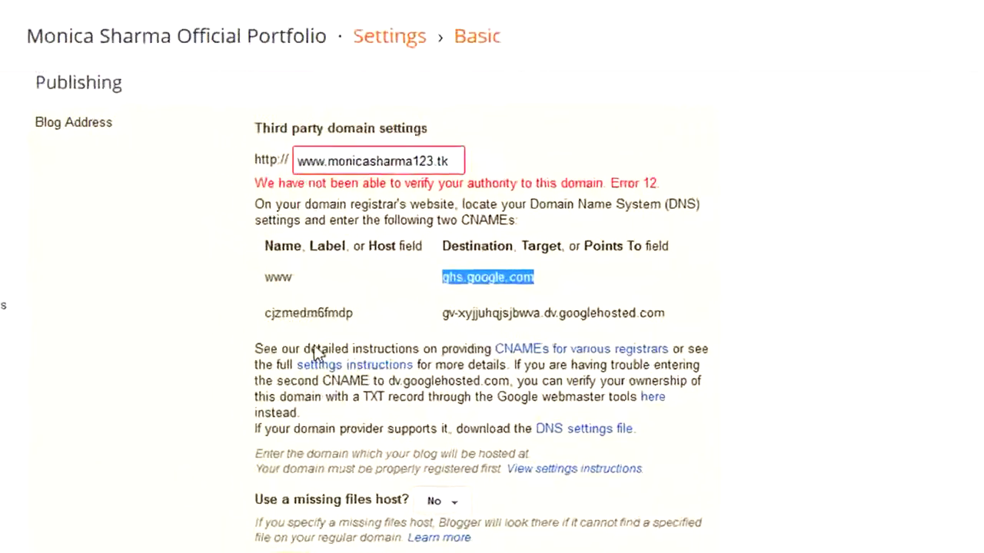
left_click_drag(266, 312, 355, 315)
key("ctrl+c")
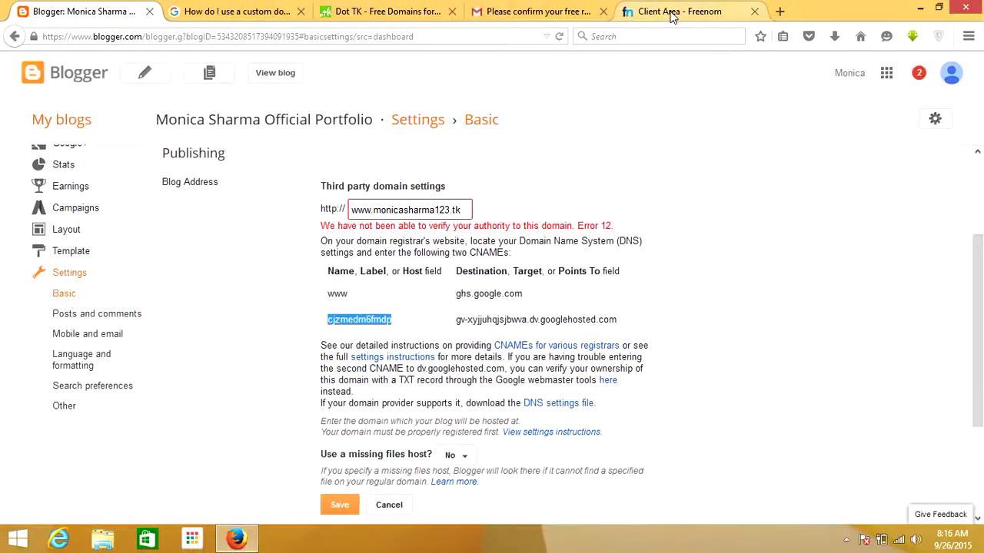
left_click(671, 14)
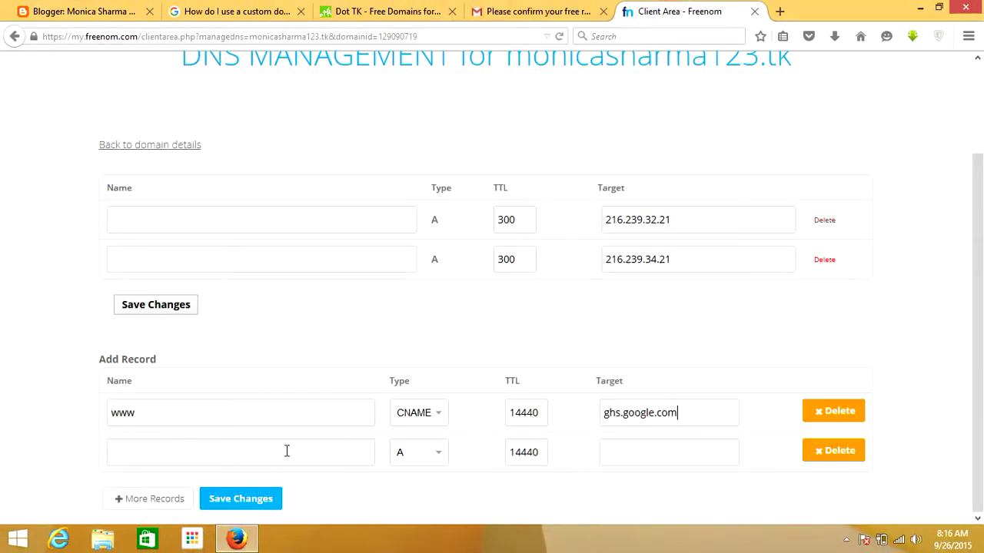
key("ctrl+v")
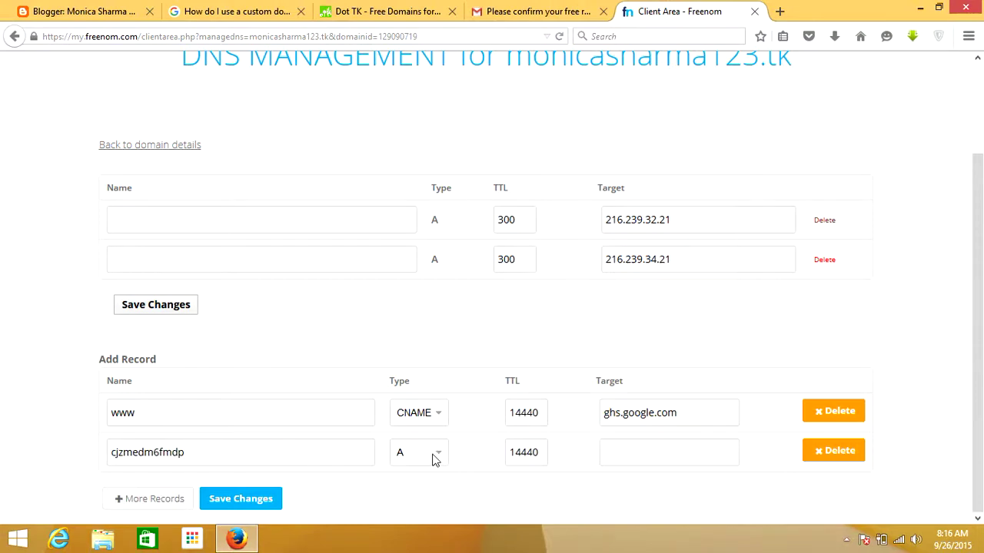
left_click(432, 459)
left_click(422, 360)
left_click(641, 459)
key("ctrl+v")
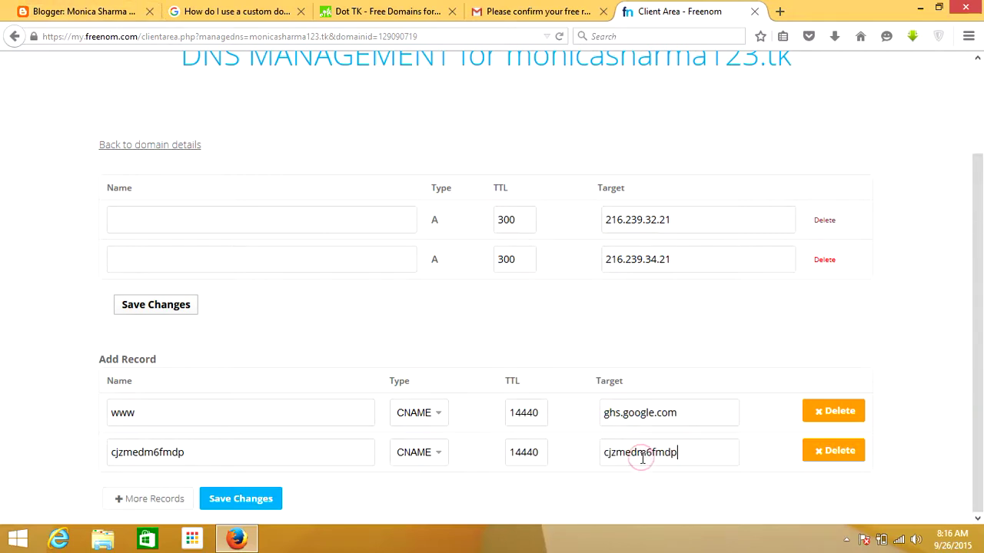
key("BackSpace")
key("BackSpace")
key("BackSpace")
key("BackSpace")
key("BackSpace")
key("BackSpace")
key("BackSpace")
key("BackSpace")
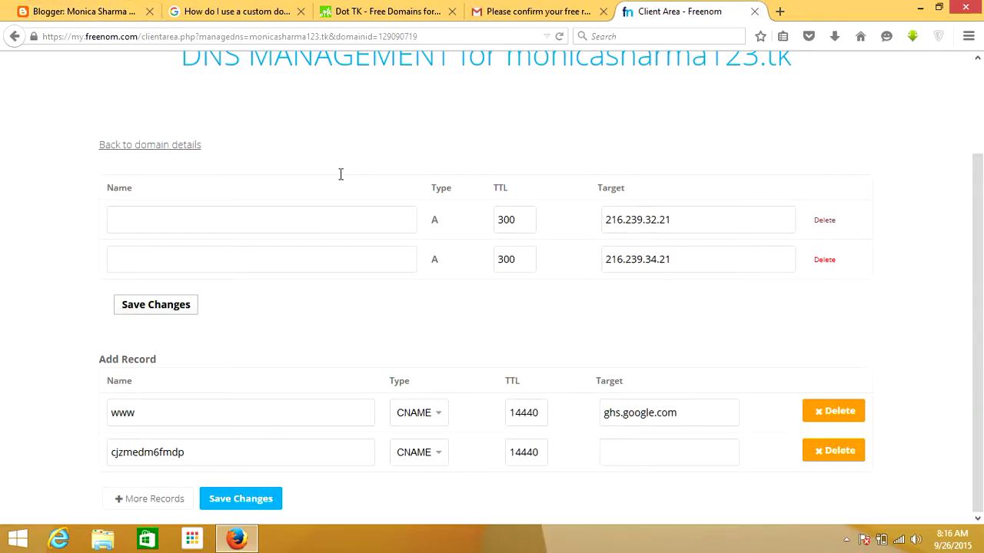
- Copy Blogger's gv-…dv.googlehosted.com destination into the second CNAME's Target field
left_click(107, 11)
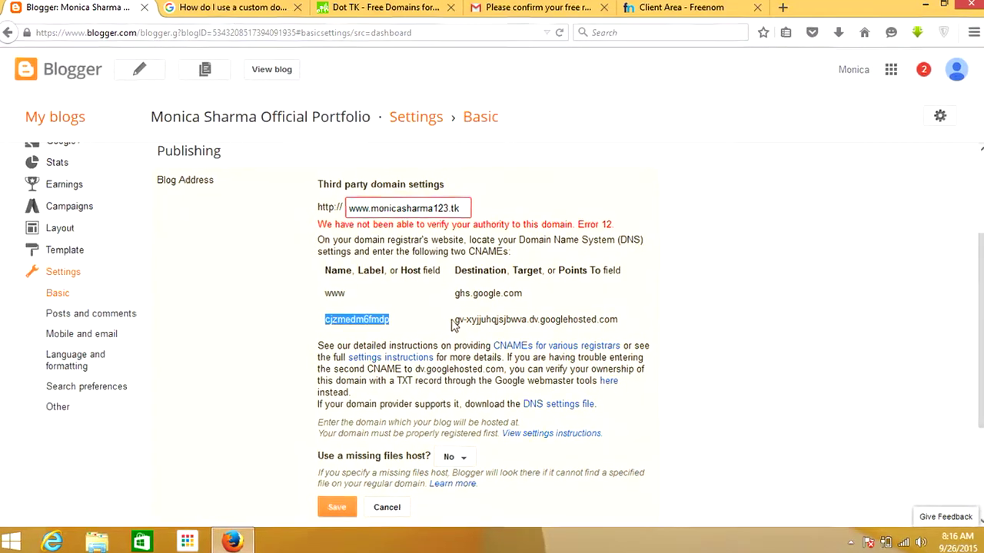
left_click_drag(455, 320, 620, 330)
key("ctrl+c")
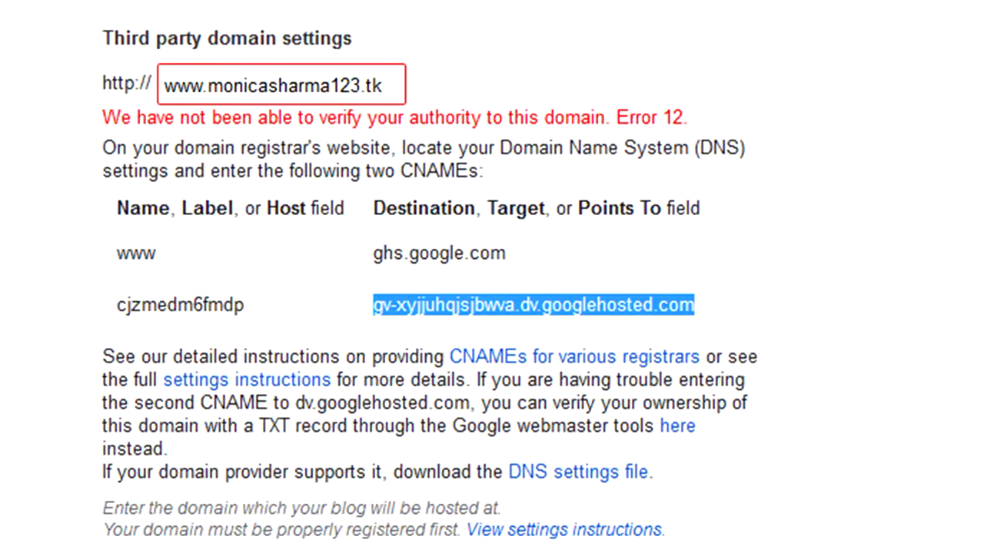
left_click(679, 11)
left_click(624, 455)
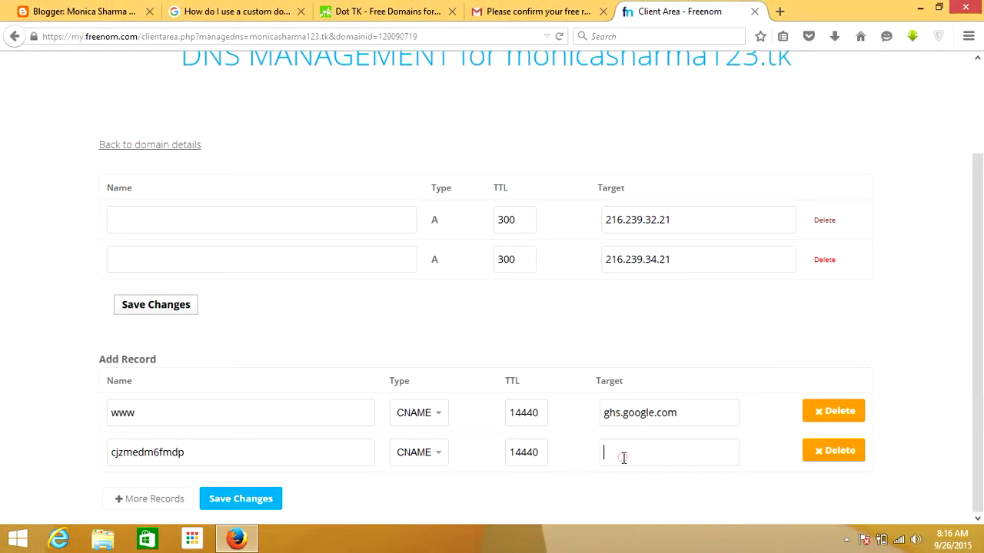
key("ctrl+v")
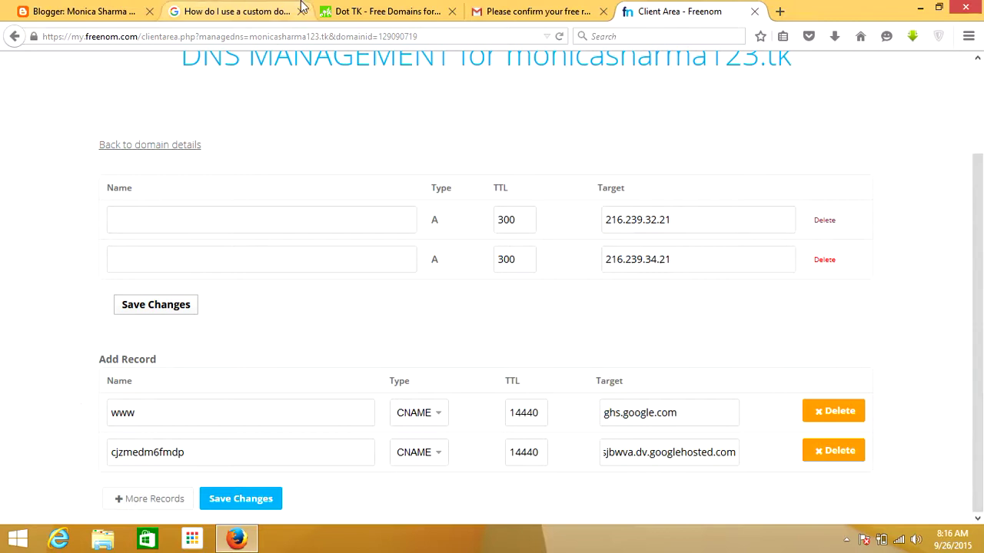
- Add a new A record targeting 216.239.36.21, copied from Google's custom domain help page
left_click(230, 11)
left_click(330, 324)
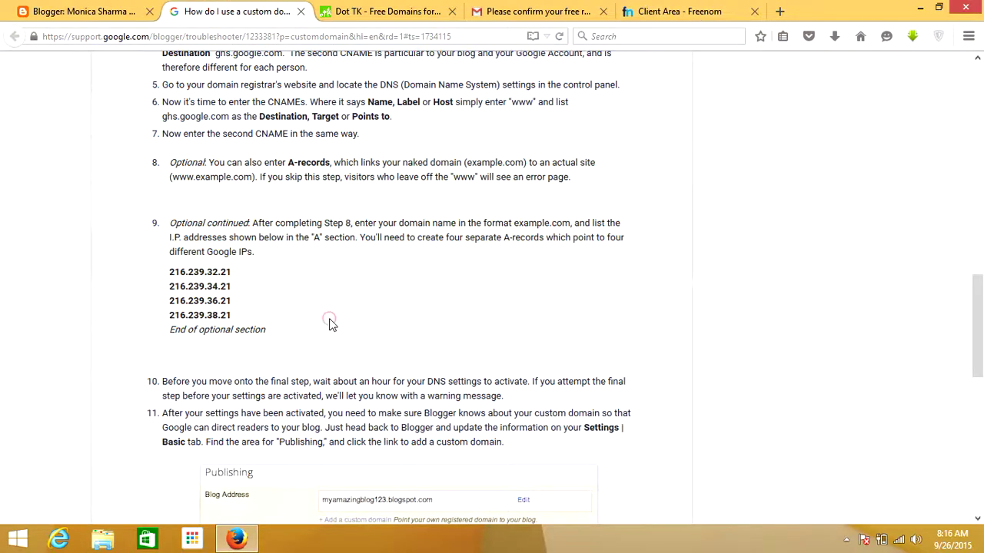
left_click(684, 12)
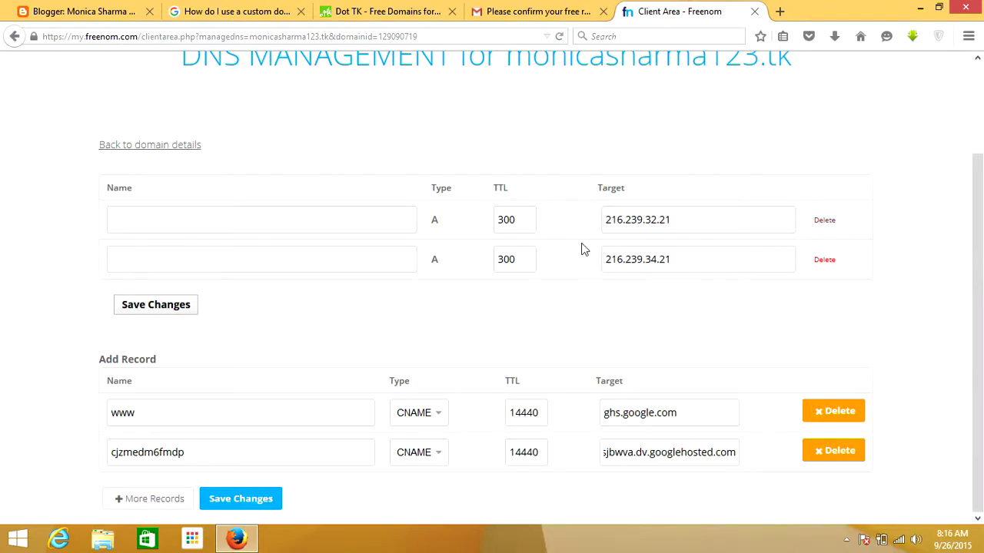
left_click(237, 11)
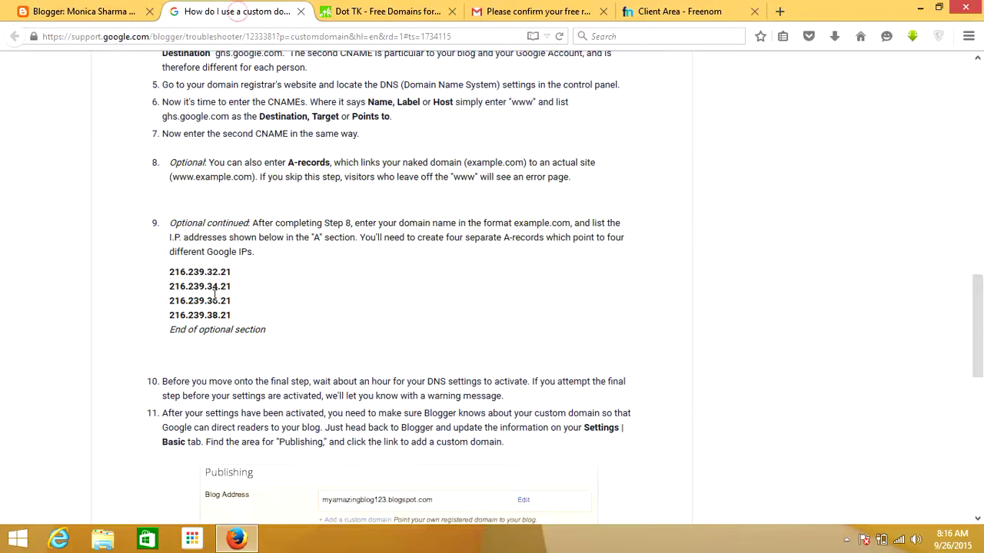
left_click_drag(231, 301, 169, 312)
key("ctrl+c")
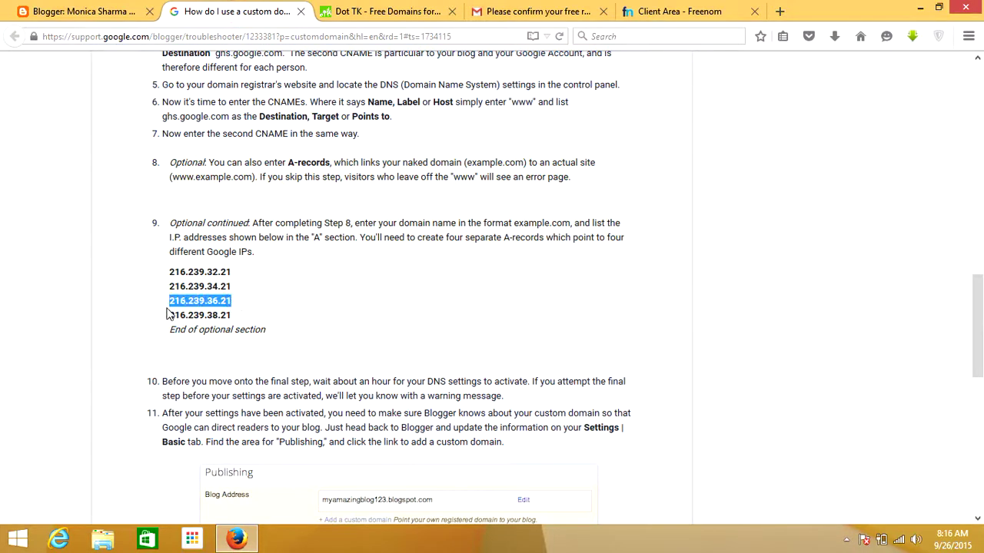
left_click(680, 11)
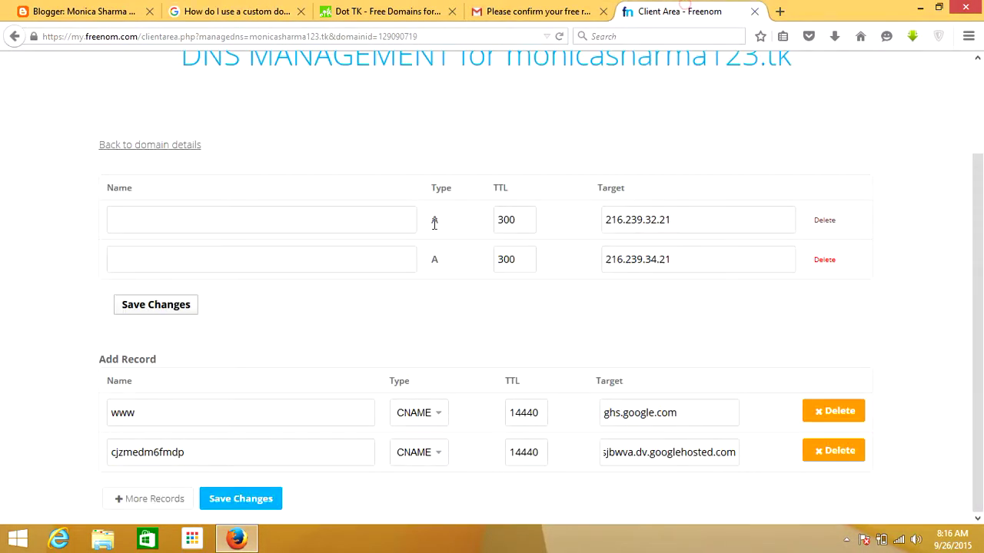
left_click(157, 501)
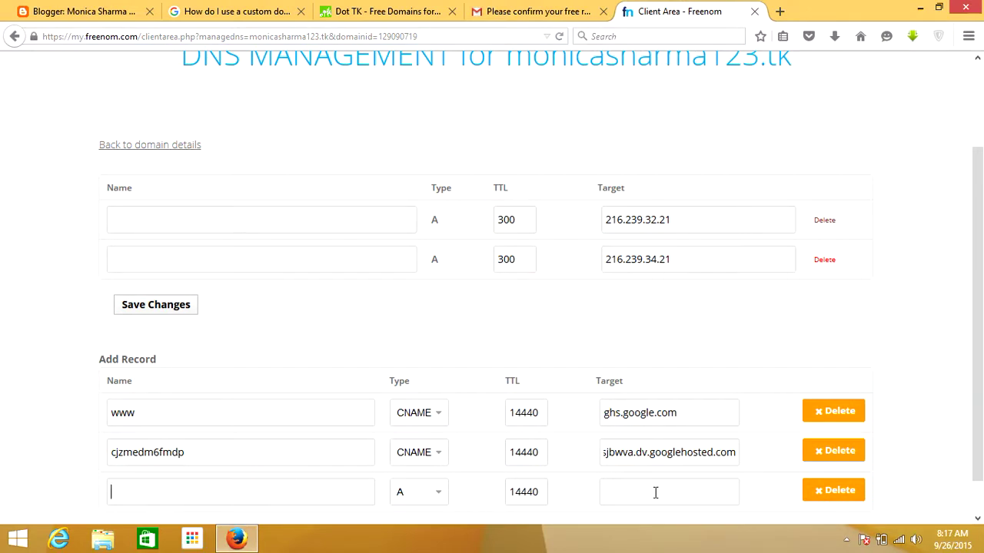
key("ctrl+v")
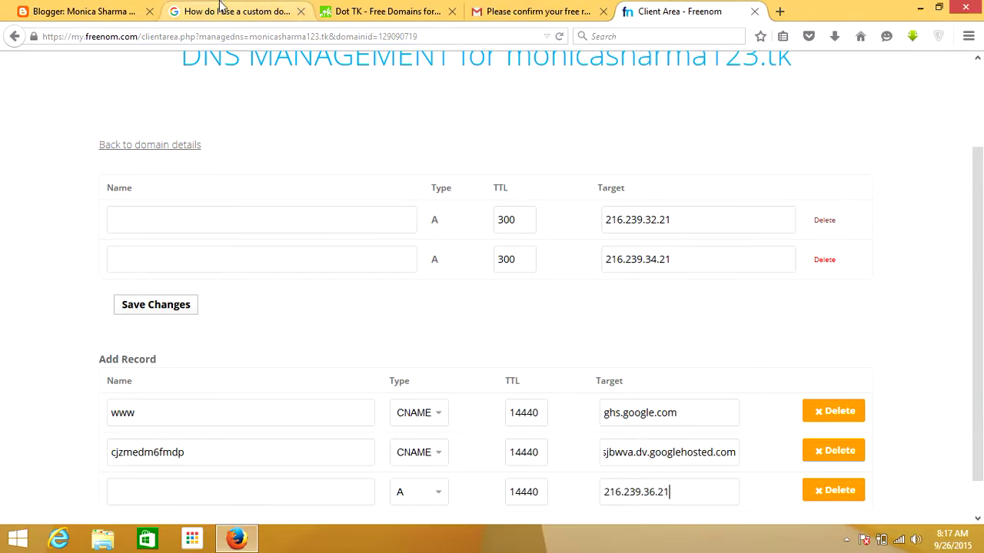
- Add another A record targeting 216.239.38.21 from the same help page
left_click(223, 9)
left_click_drag(232, 315, 171, 322)
key("ctrl+c")
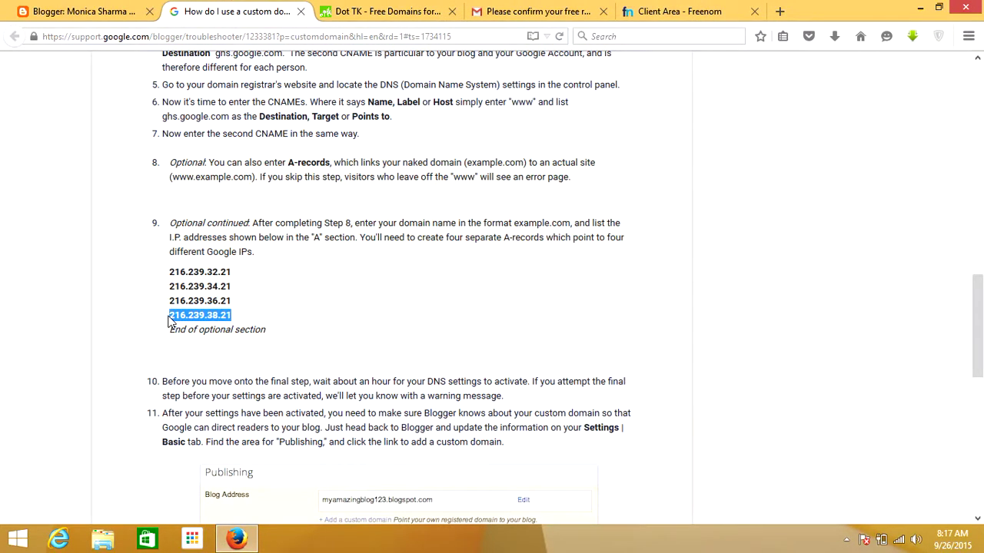
left_click(658, 11)
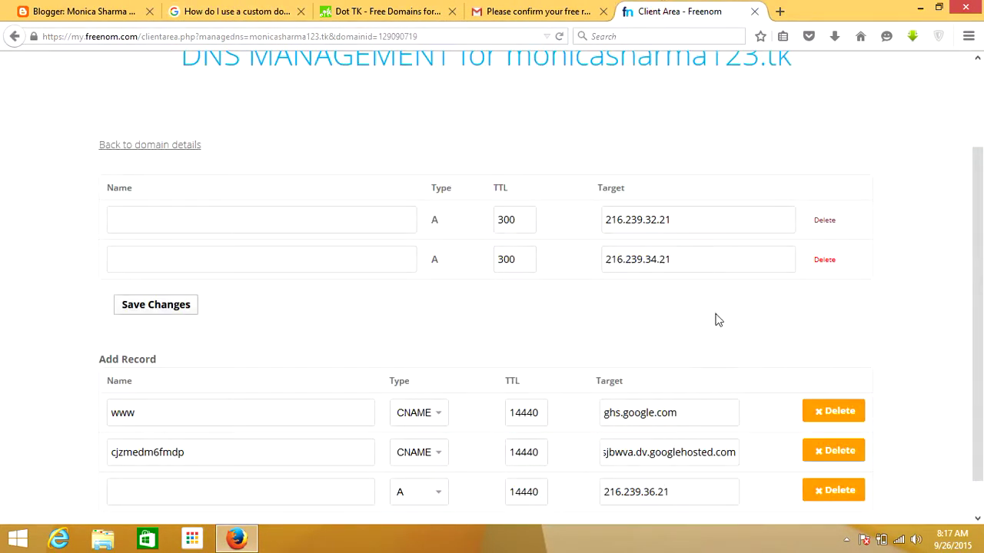
scroll(714, 319, "down", 1)
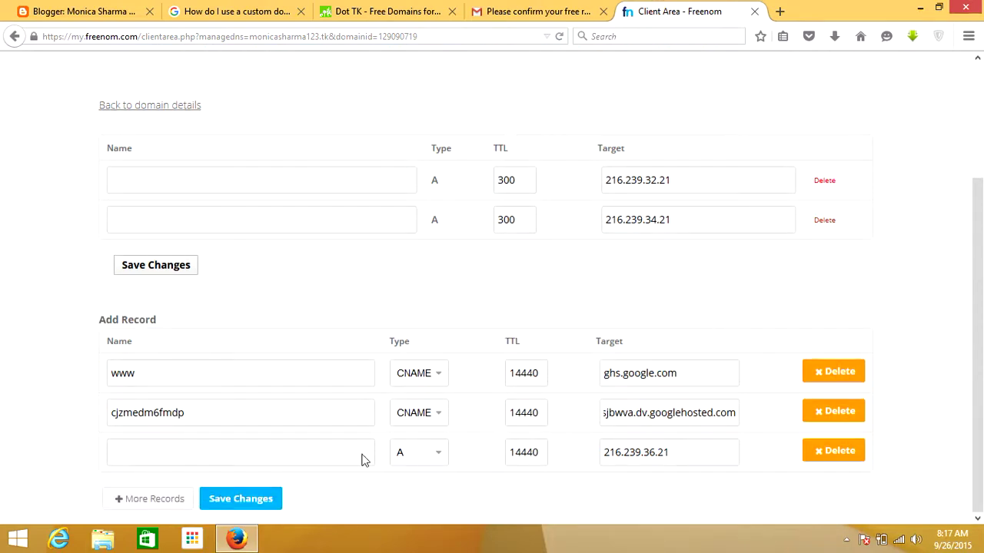
left_click(146, 507)
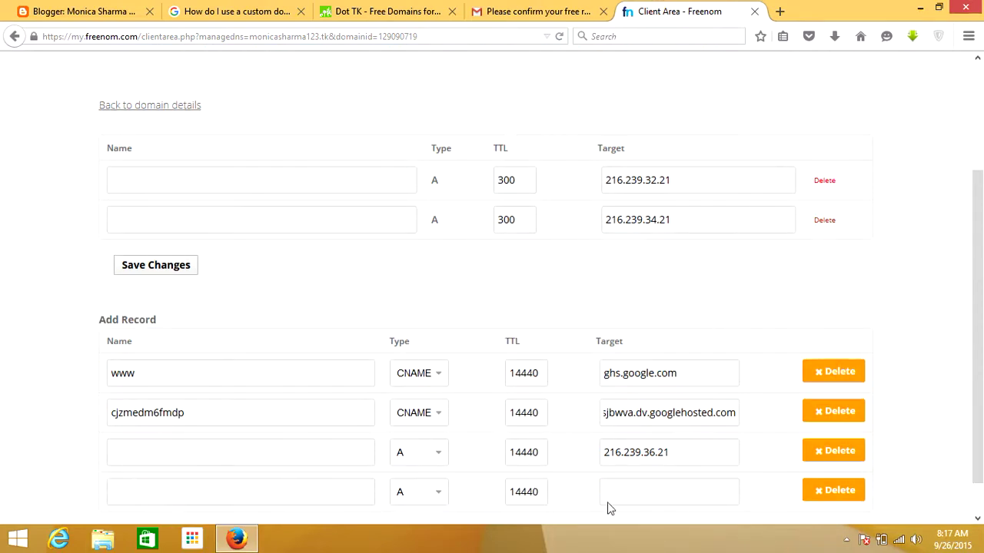
key("ctrl+v")
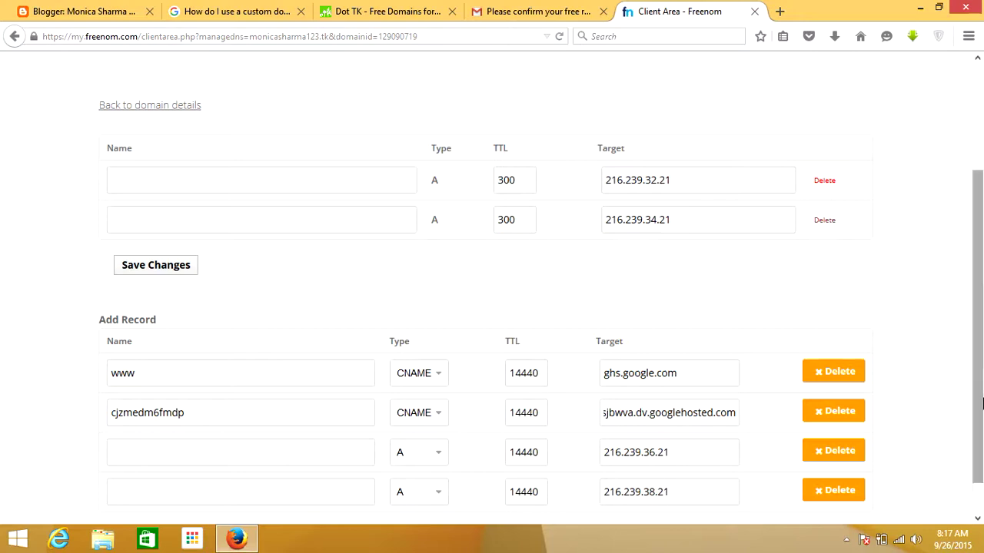
scroll(980, 400, "down", 1)
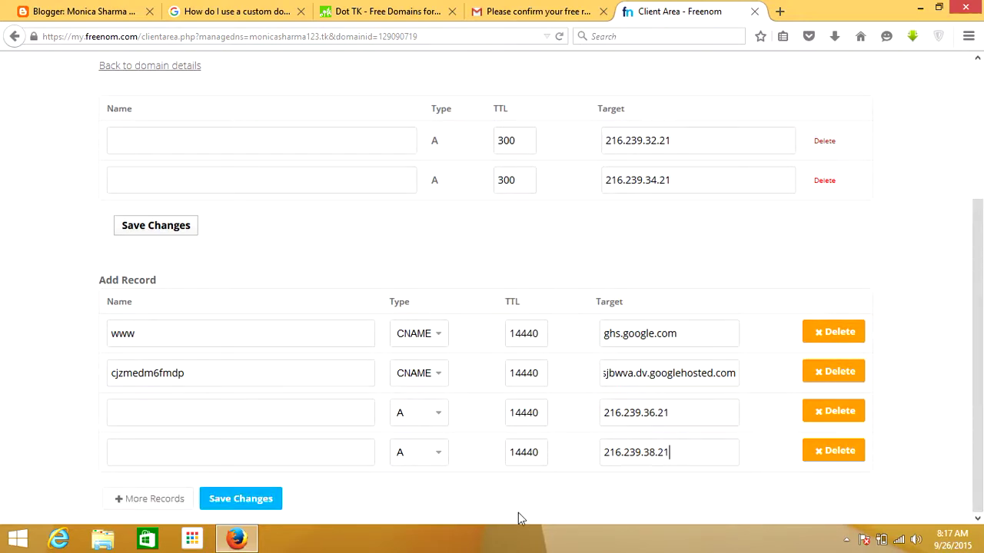
- Save the new DNS records, check the 'Record added successfully' messages, then go back to Blogger
left_click(239, 501)
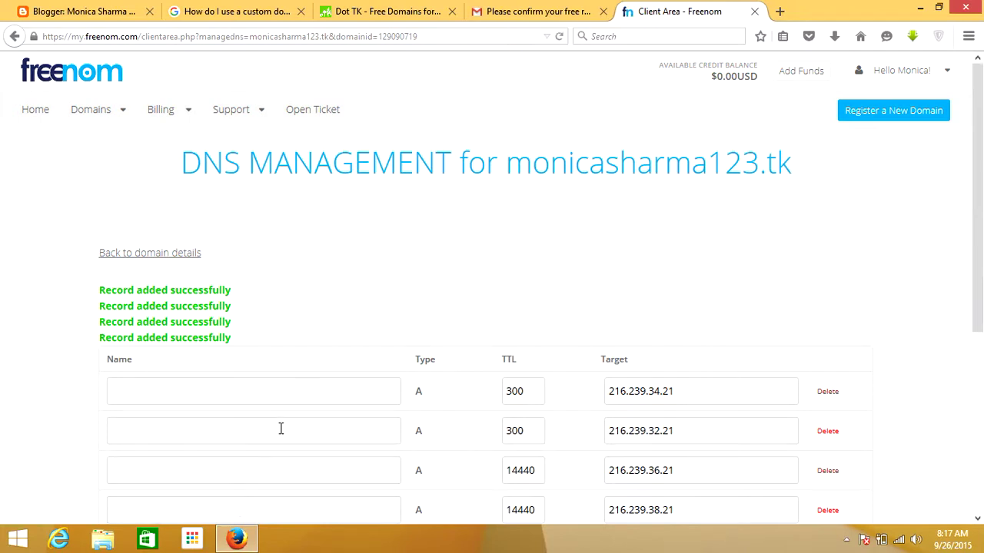
scroll(83, 361, "down", 5)
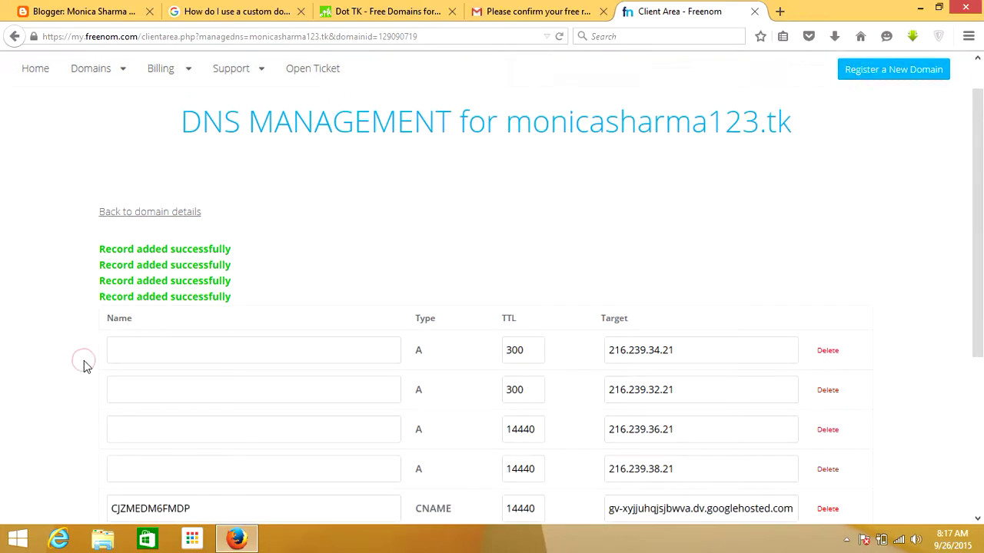
scroll(84, 361, "up", 5)
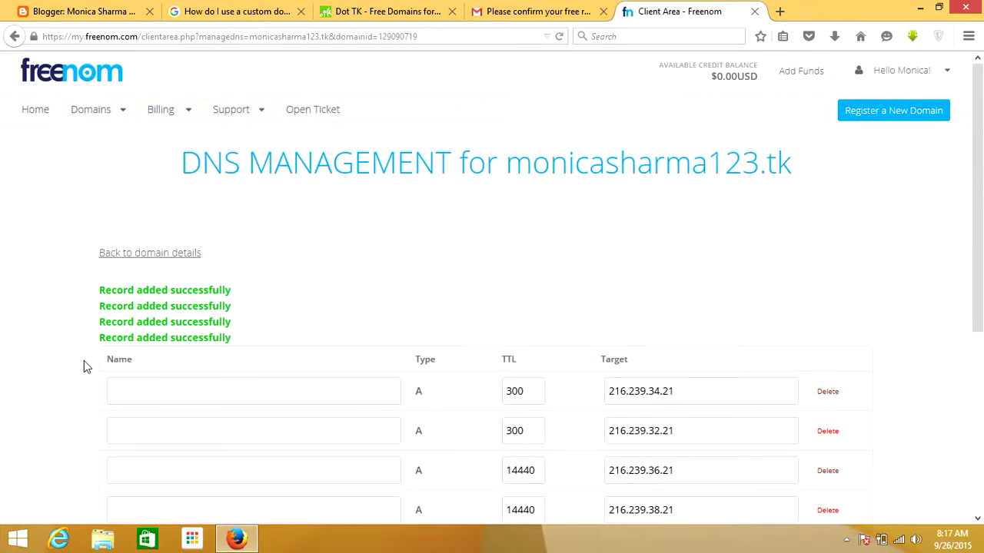
left_click(100, 14)
- Re-save the www .tk third-party domain in Blogger settings, which again returns Error 32
left_click(292, 281)
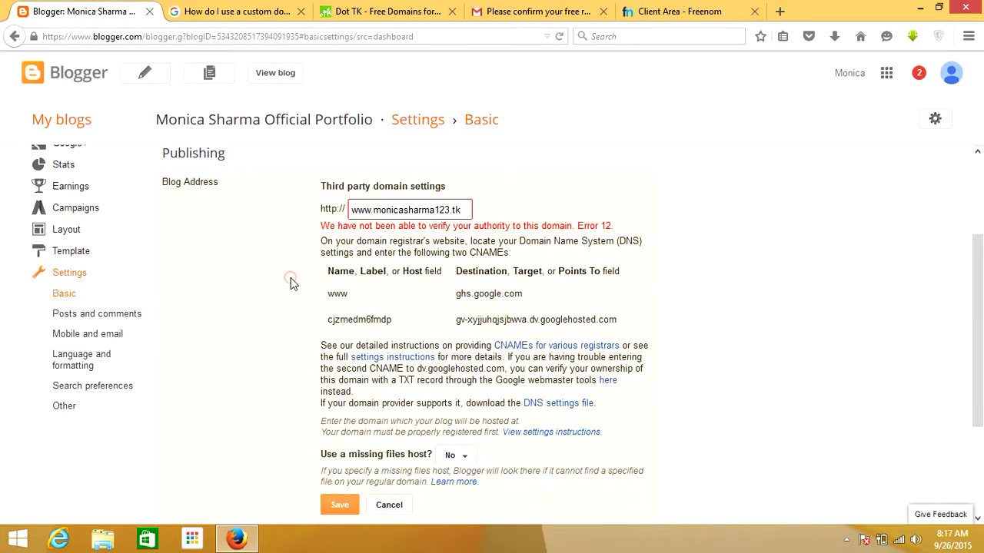
scroll(291, 283, "down", 2)
scroll(290, 283, "down", 2)
left_click(343, 377)
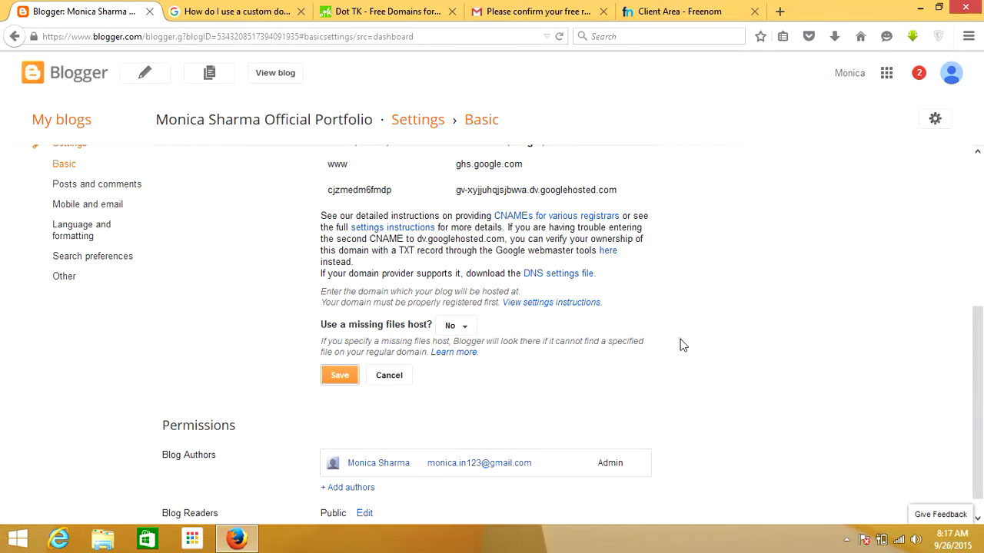
scroll(680, 345, "up", 5)
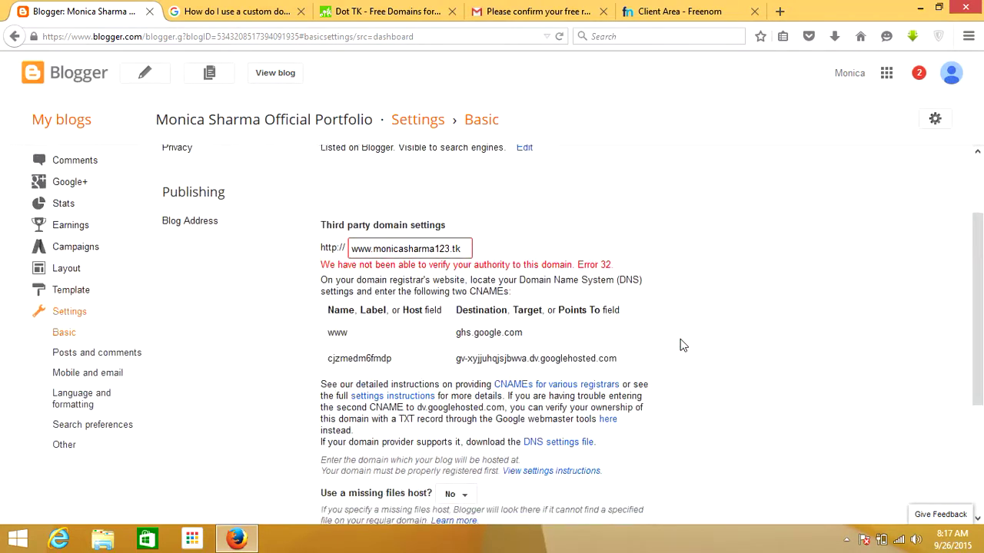
scroll(680, 345, "down", 3)
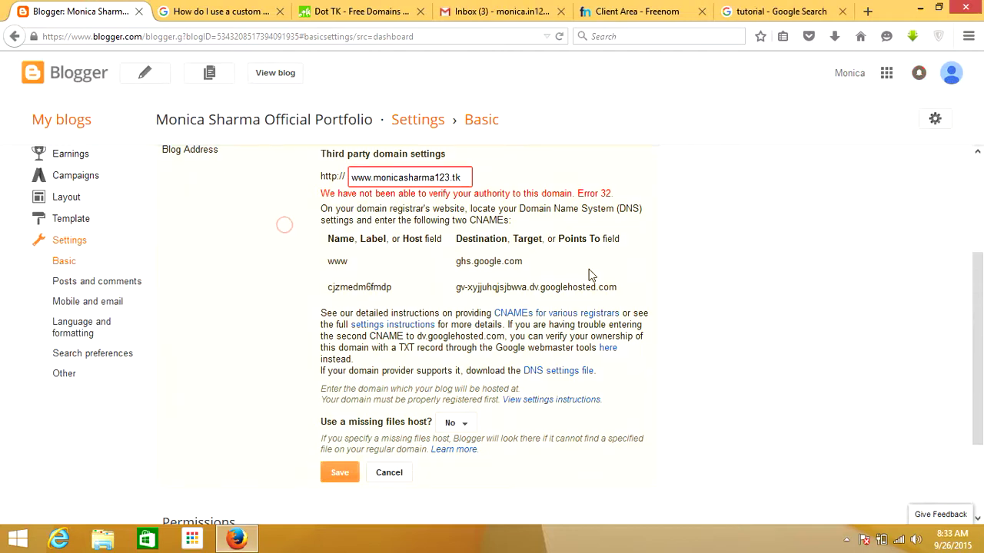
- Save the www .tk address as the blog's third-party domain and copy the new address
left_click(340, 472)
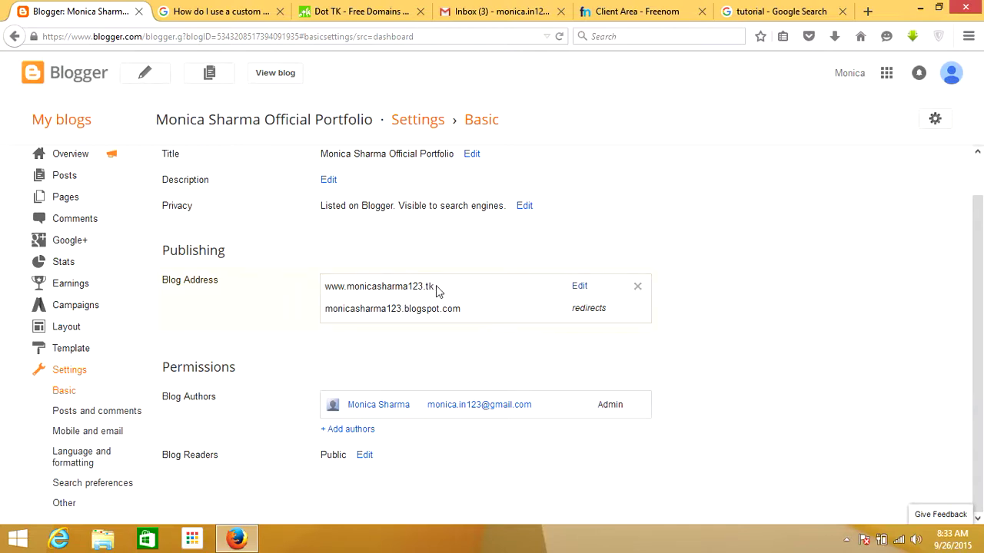
left_click_drag(436, 290, 324, 289)
key("ctrl+c")
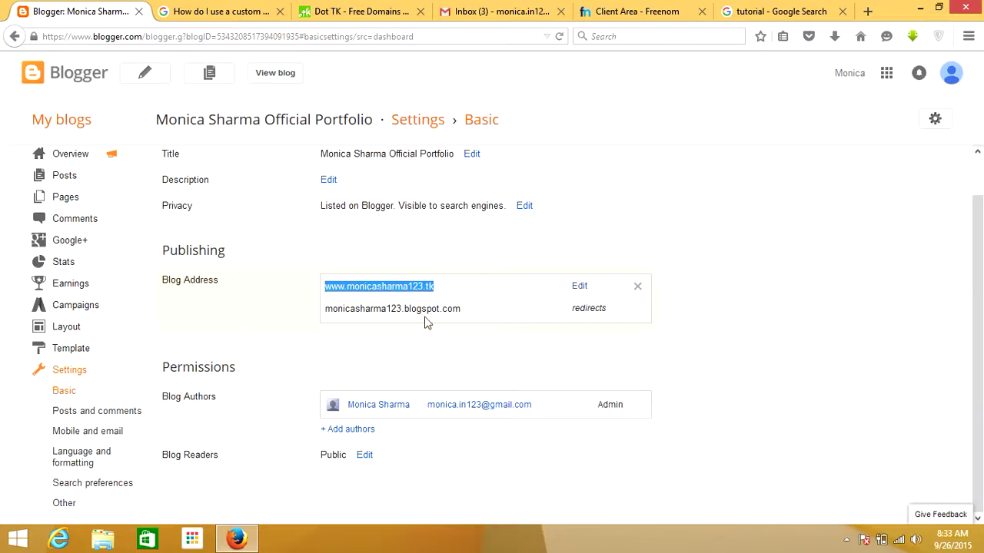
- Load the blog at its new www .tk address in another tab to confirm it opens
left_click(219, 11)
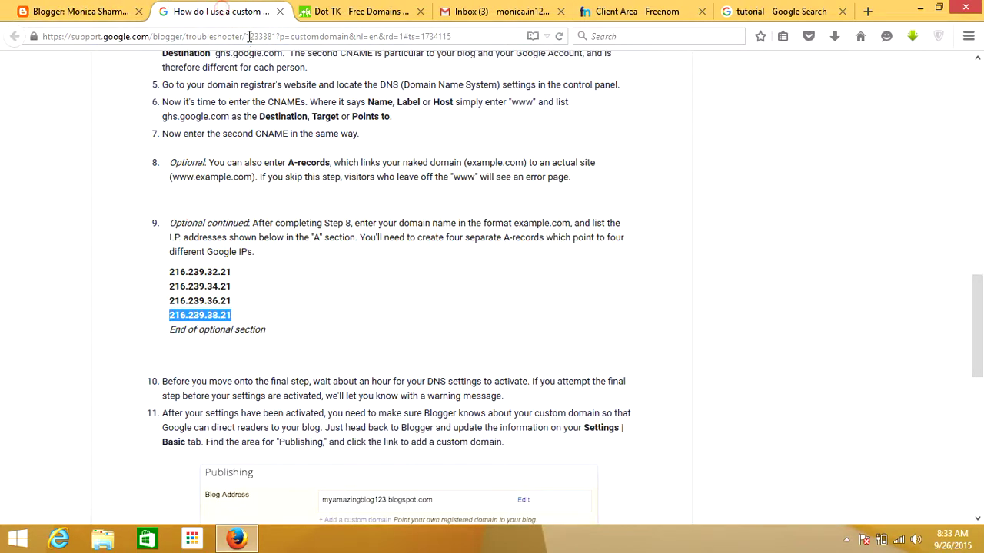
left_click(248, 36)
key("ctrl+v")
key("Return")
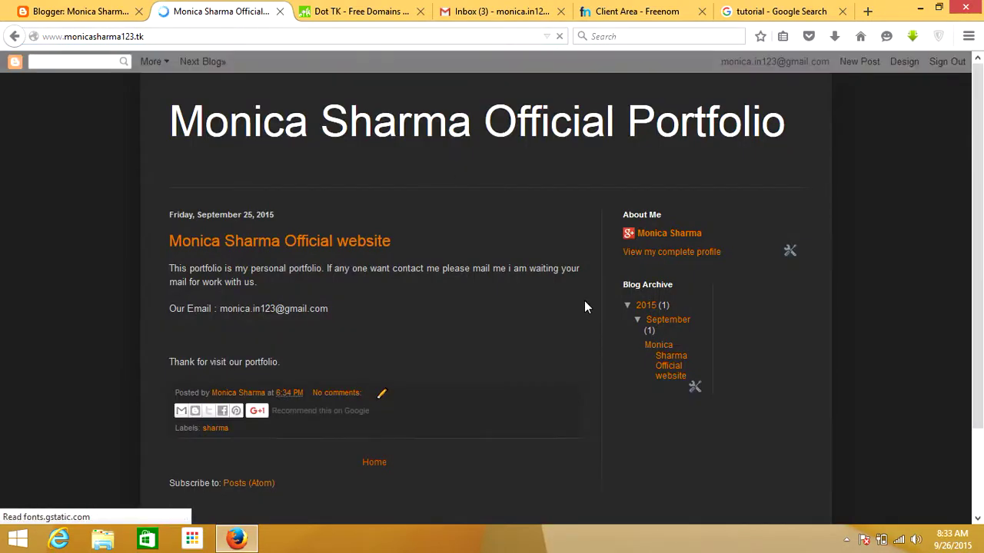
scroll(601, 342, "down", 2)
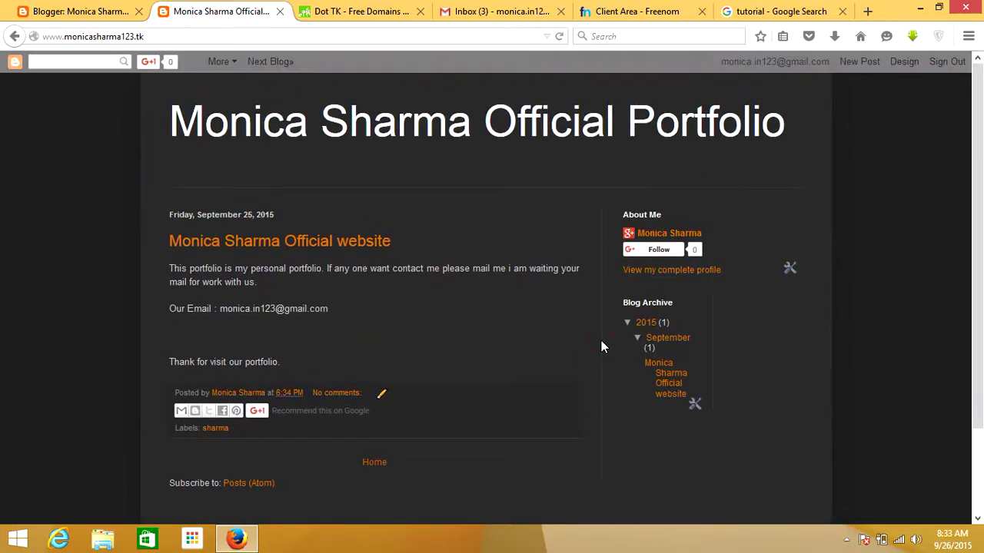
- Copy the old blogspot address from settings and load it to test the redirect
left_click(169, 36)
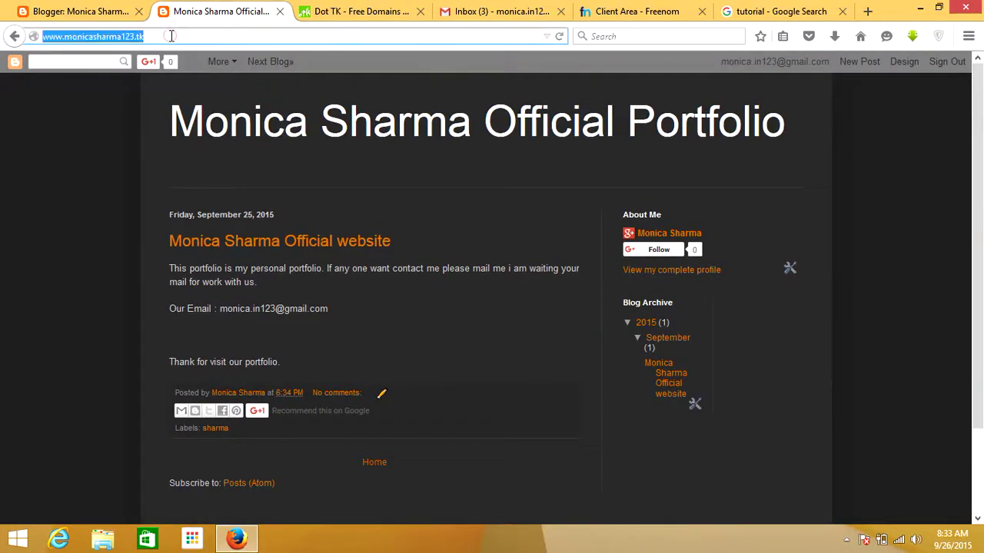
left_click(169, 35)
left_click(123, 13)
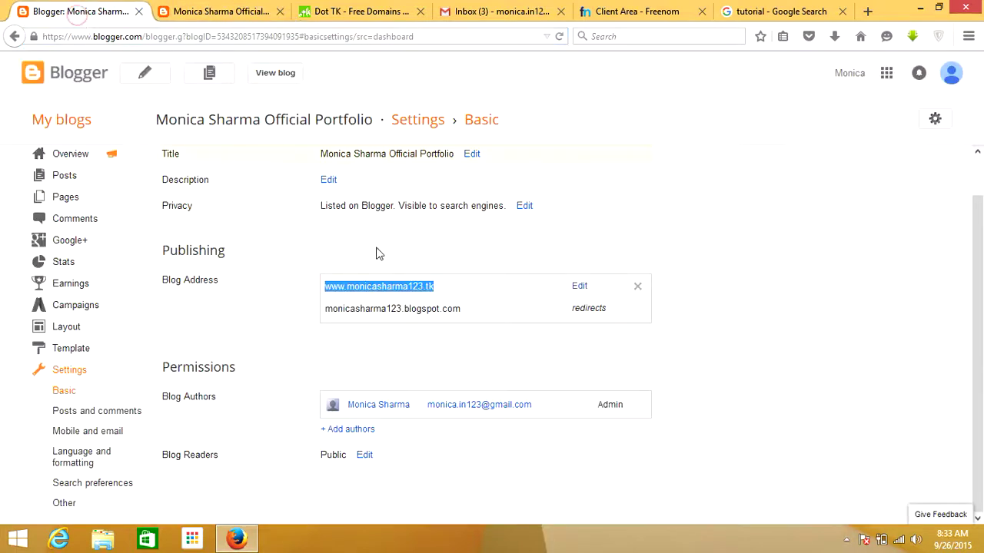
left_click_drag(464, 316, 321, 318)
key("ctrl+c")
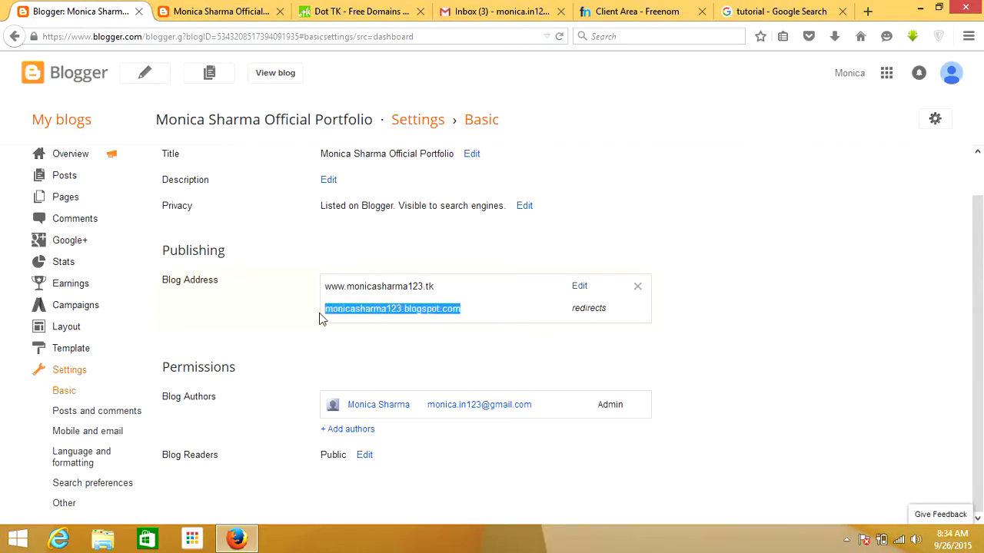
left_click(219, 11)
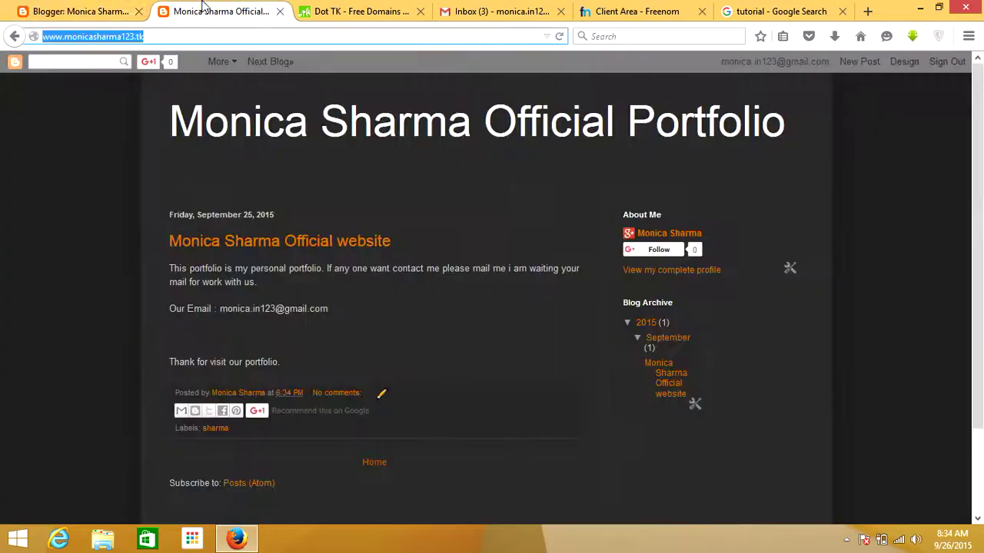
key("ctrl+v")
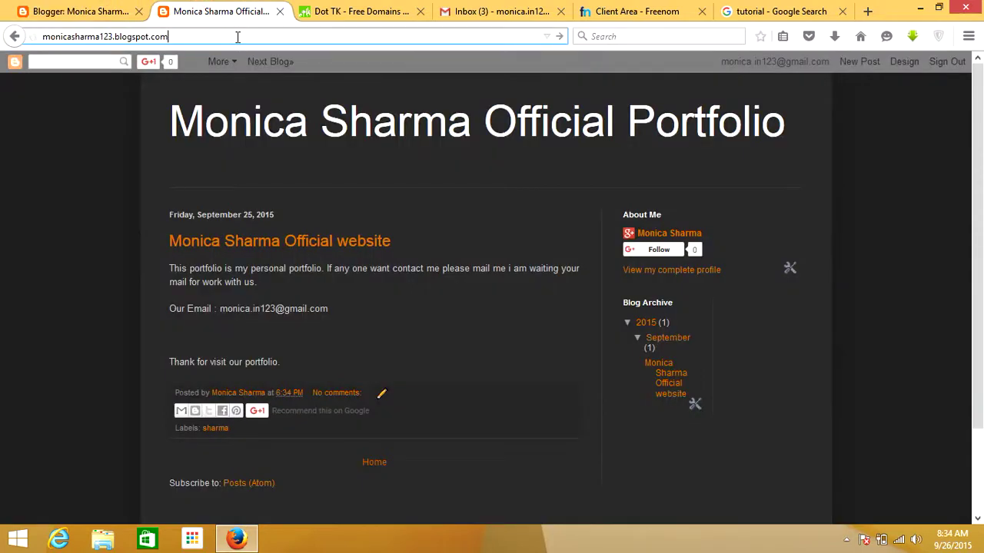
key("Return")
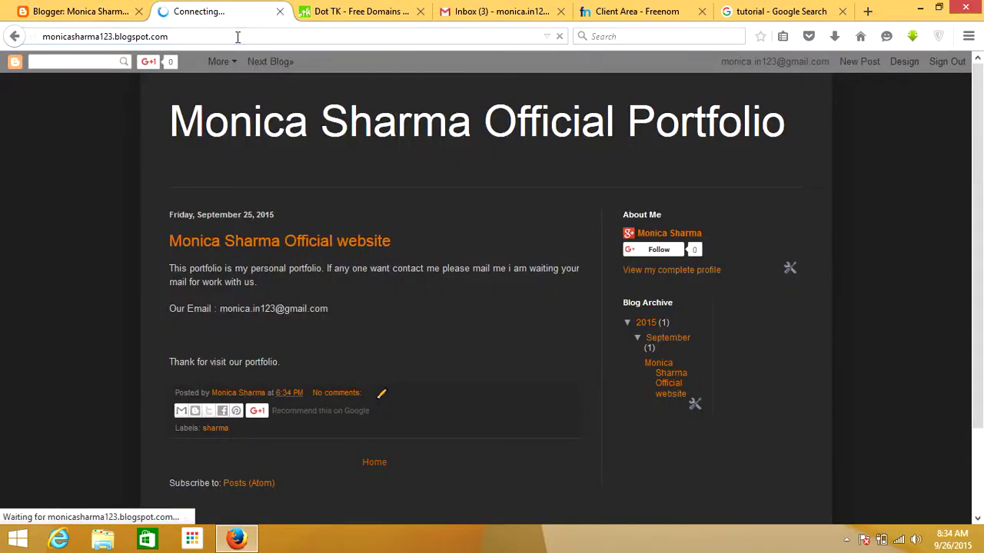